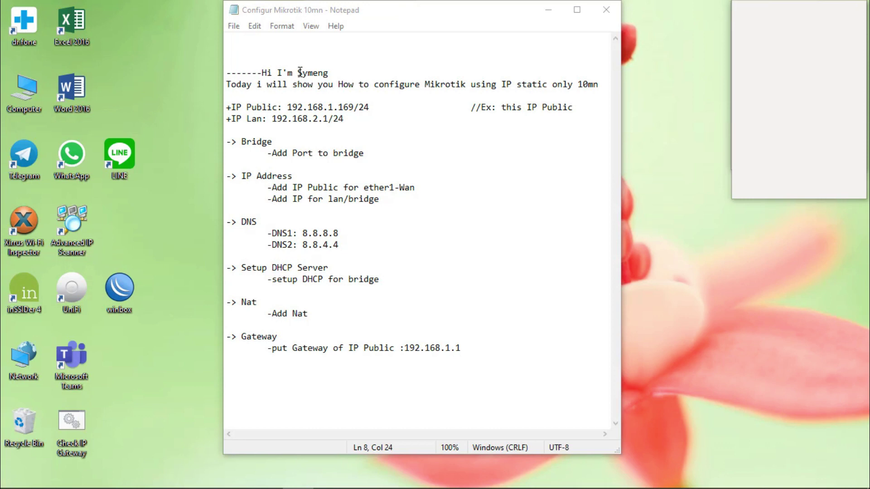
Step: Review the plan's introduction and the public 192.168.1.169/24 and LAN 192.168.2.1/24 addresses
{"action": "left_click_drag", "start_coordinate": [298, 72], "coordinate": [329, 72]}
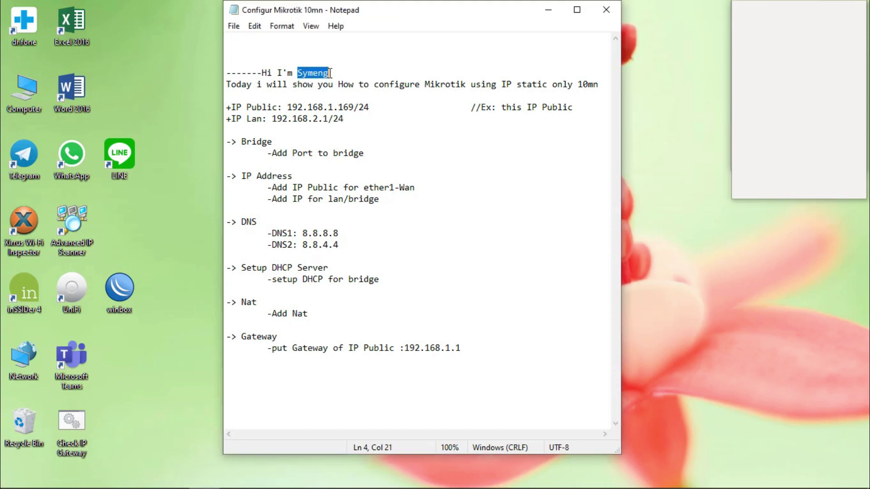
{"action": "left_click", "coordinate": [271, 85]}
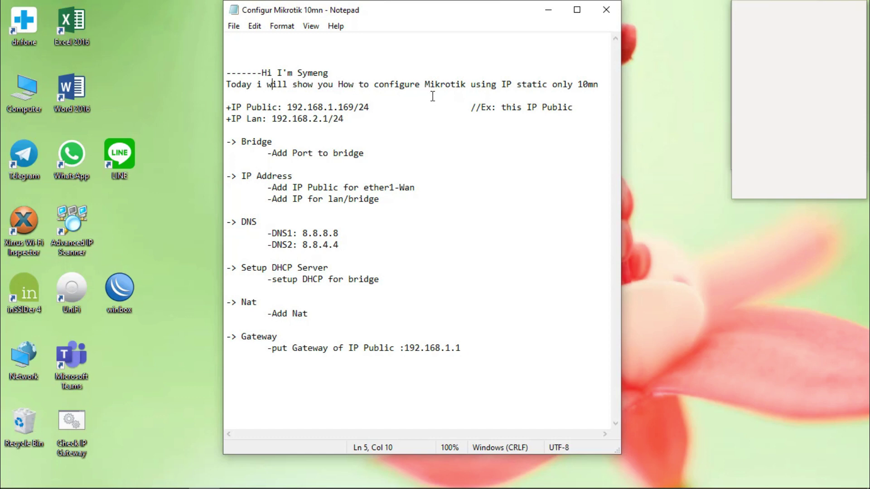
{"action": "left_click_drag", "start_coordinate": [425, 84], "coordinate": [455, 84]}
{"action": "left_click_drag", "start_coordinate": [583, 84], "coordinate": [593, 85]}
{"action": "left_click", "coordinate": [433, 139]}
{"action": "left_click_drag", "start_coordinate": [288, 104], "coordinate": [369, 107]}
{"action": "left_click", "coordinate": [485, 108]}
{"action": "left_click_drag", "start_coordinate": [506, 107], "coordinate": [564, 111]}
{"action": "left_click_drag", "start_coordinate": [367, 107], "coordinate": [287, 107]}
{"action": "left_click_drag", "start_coordinate": [346, 119], "coordinate": [272, 120]}
{"action": "left_click", "coordinate": [420, 165]}
Step: Review the plan's step headings: Bridge, IP Address, DNS, Setup DHCP Server, Nat, Gateway
{"action": "left_click_drag", "start_coordinate": [242, 142], "coordinate": [272, 141]}
{"action": "left_click", "coordinate": [243, 176]}
{"action": "left_click_drag", "start_coordinate": [246, 175], "coordinate": [289, 173]}
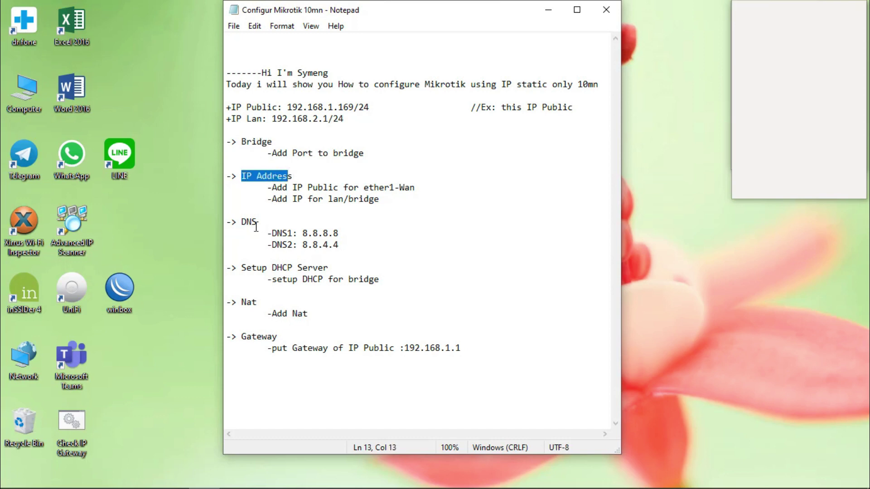
{"action": "left_click_drag", "start_coordinate": [244, 221], "coordinate": [262, 222]}
{"action": "left_click_drag", "start_coordinate": [242, 268], "coordinate": [325, 268]}
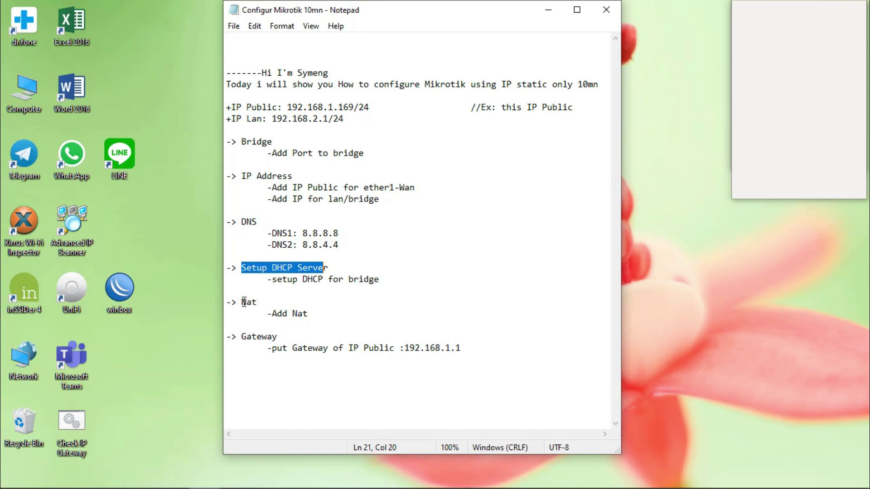
{"action": "left_click_drag", "start_coordinate": [242, 302], "coordinate": [257, 302]}
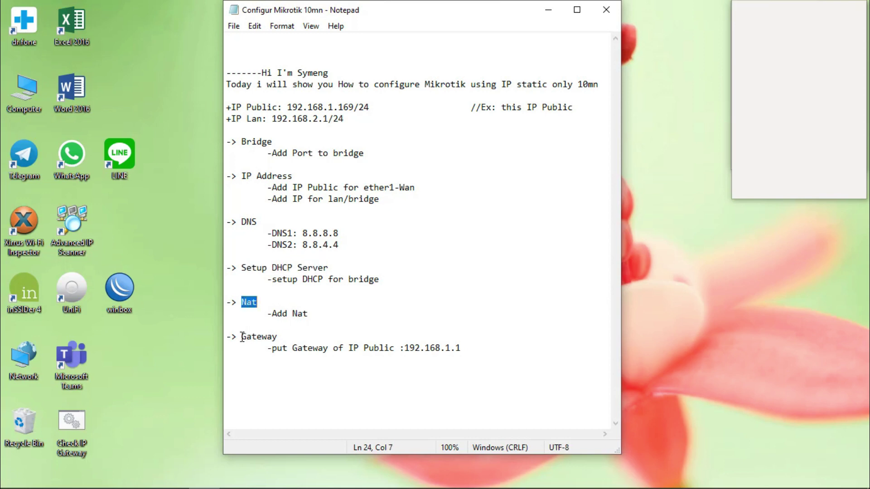
{"action": "left_click_drag", "start_coordinate": [242, 336], "coordinate": [278, 337]}
{"action": "left_click", "coordinate": [442, 299]}
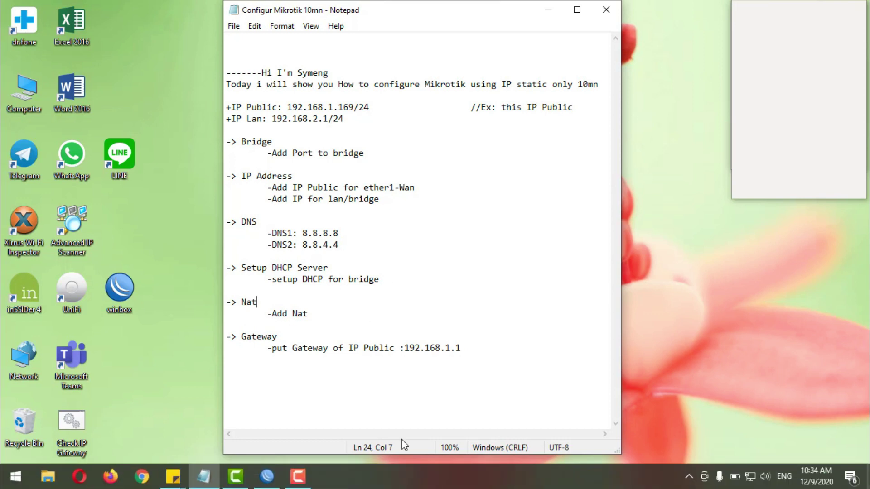
Step: Connect WinBox to the MikroTik router selected from the neighbours list
{"action": "left_click", "coordinate": [266, 482]}
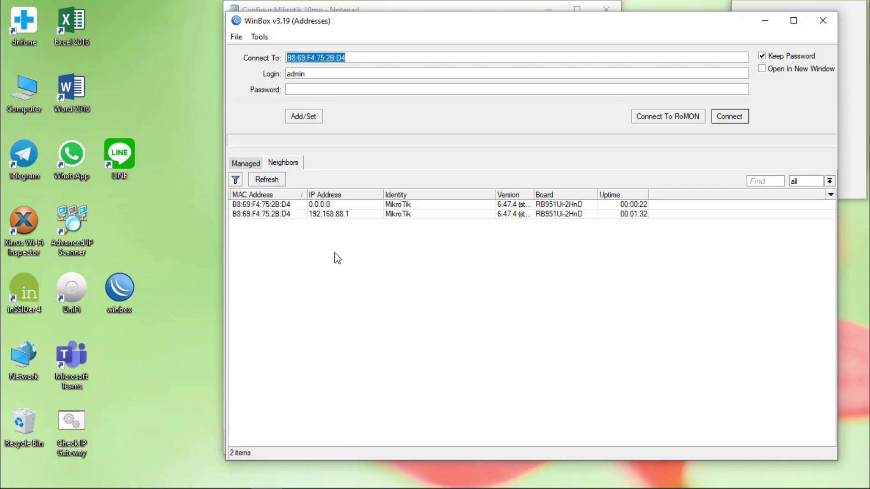
{"action": "left_click", "coordinate": [261, 205]}
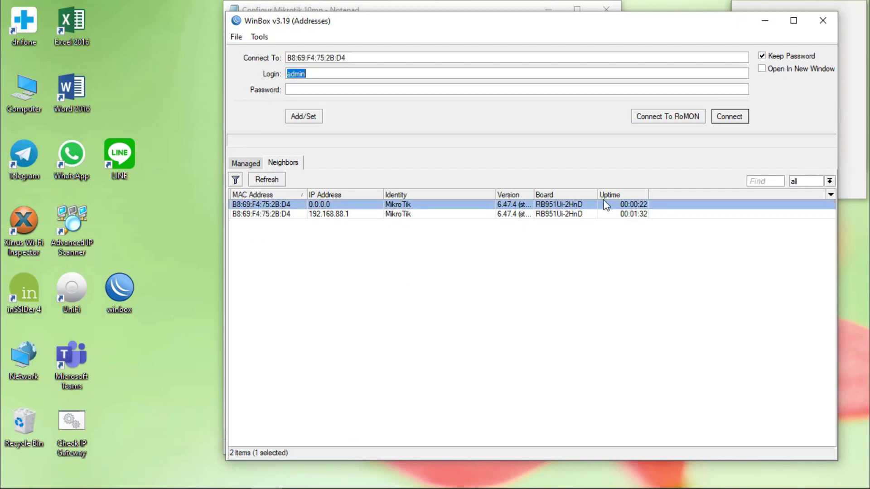
{"action": "left_click", "coordinate": [728, 116]}
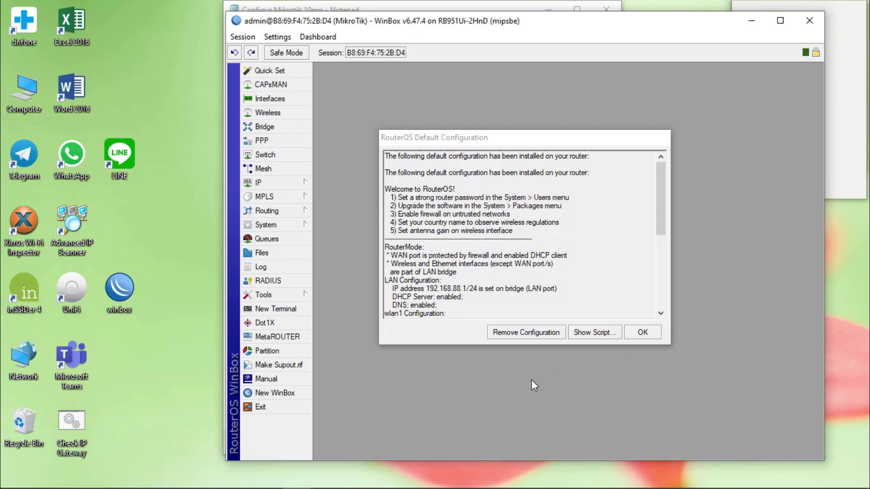
Step: Remove the router's default configuration, then disconnect and reconnect to the router
{"action": "left_click", "coordinate": [523, 333]}
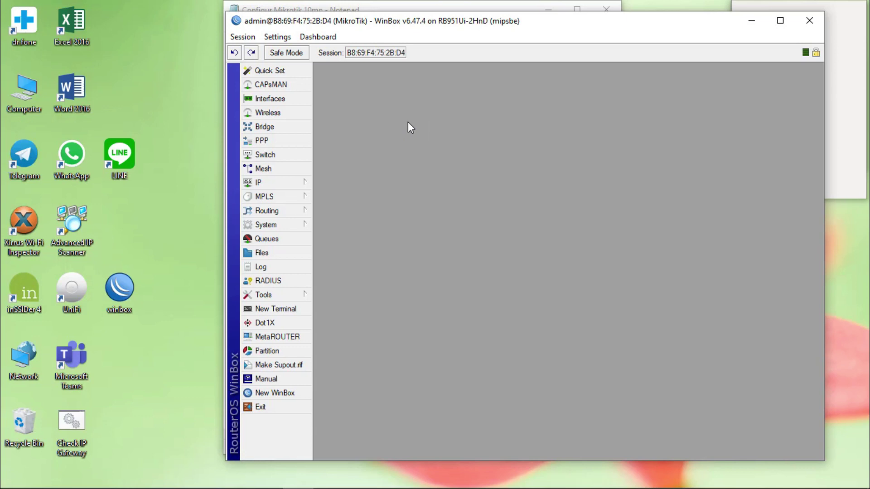
{"action": "left_click", "coordinate": [249, 40]}
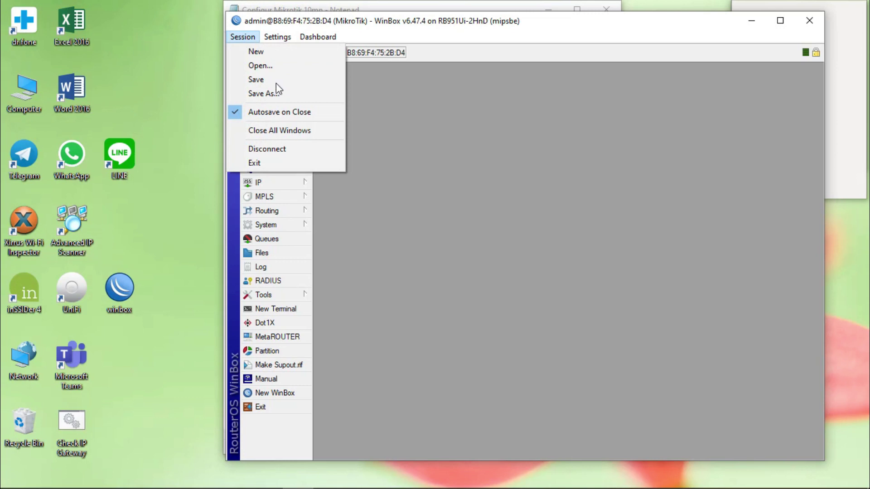
{"action": "left_click", "coordinate": [288, 148]}
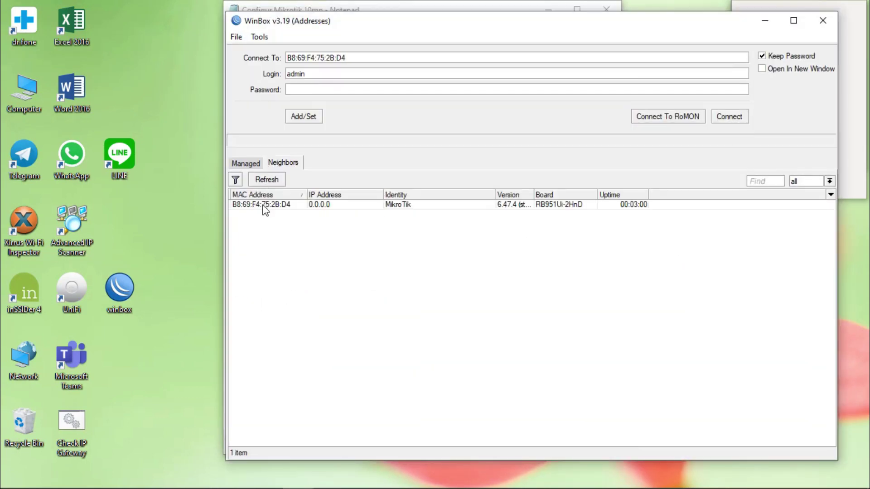
{"action": "left_click", "coordinate": [261, 205]}
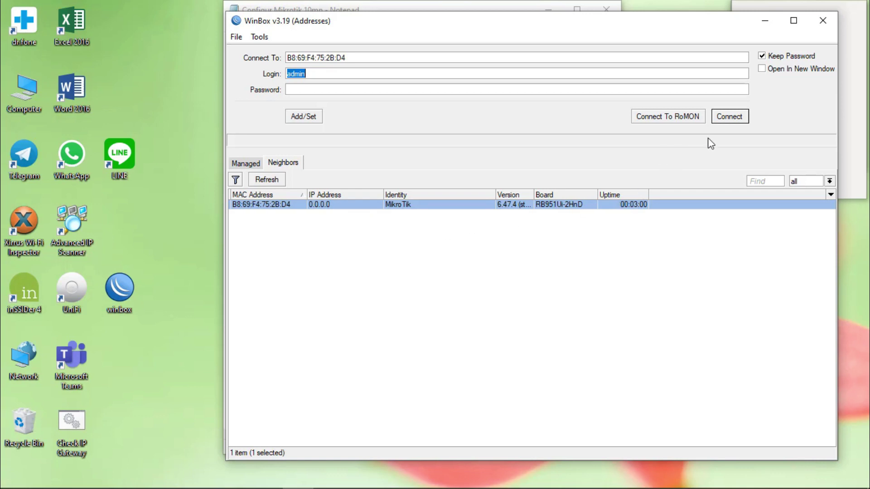
{"action": "left_click", "coordinate": [737, 117]}
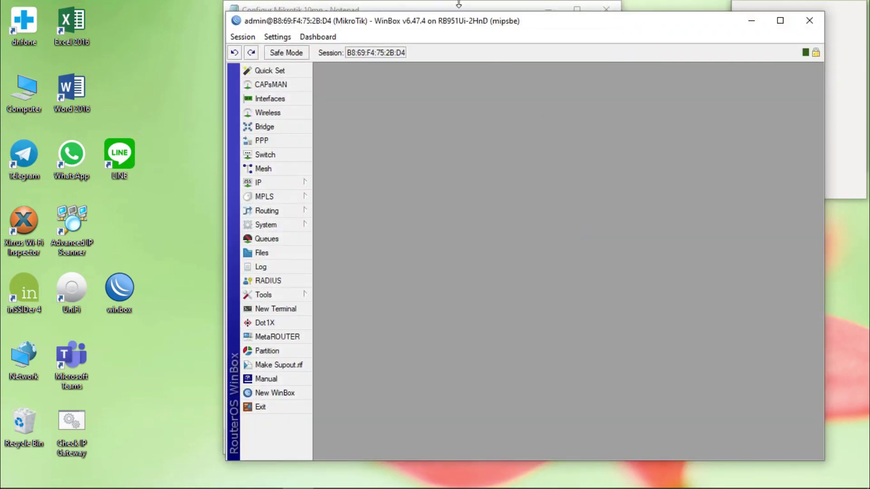
Step: Arrange the Notepad plan on the left of the screen and WinBox on the right
{"action": "left_click", "coordinate": [459, 4]}
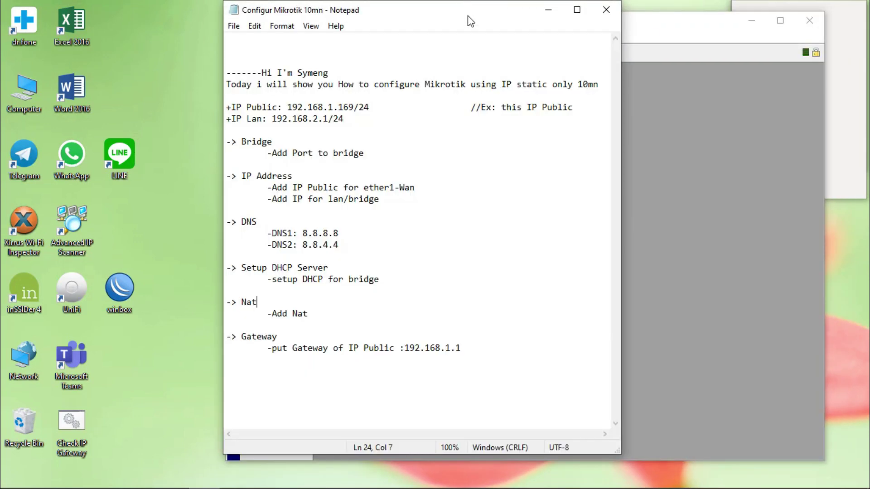
{"action": "left_click_drag", "start_coordinate": [468, 14], "coordinate": [246, 19]}
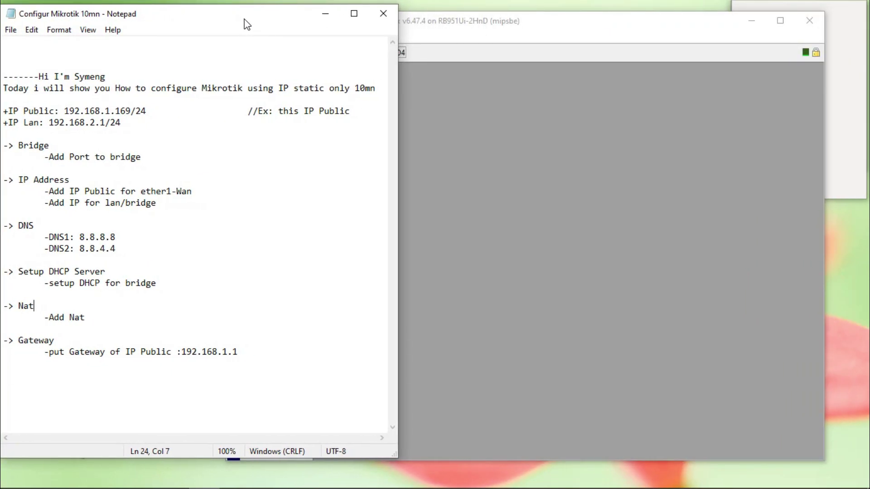
{"action": "left_click", "coordinate": [230, 145]}
{"action": "left_click_drag", "start_coordinate": [544, 35], "coordinate": [633, 29]}
{"action": "left_click", "coordinate": [101, 195]}
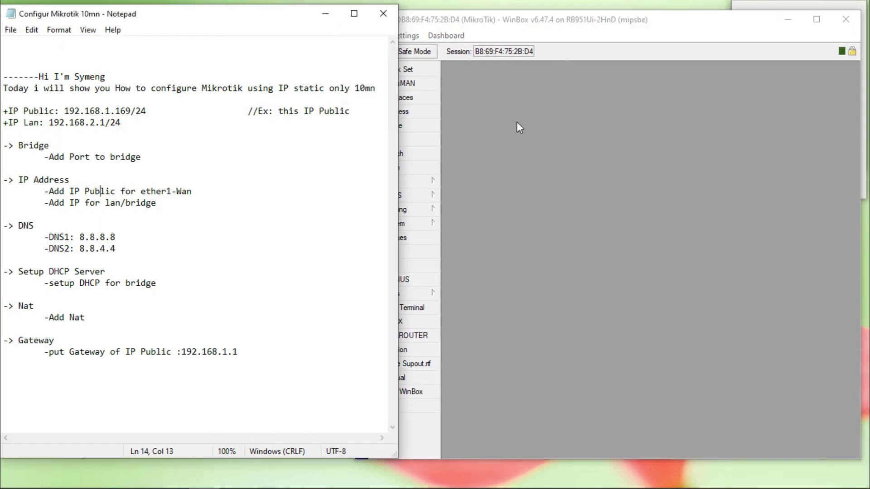
{"action": "left_click", "coordinate": [491, 116]}
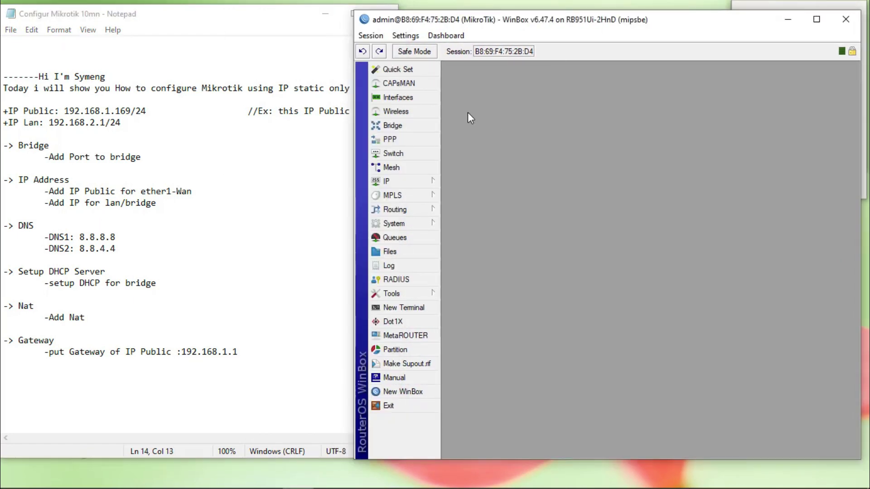
Step: Rename interface ether1 to ether1-Wan
{"action": "left_click", "coordinate": [398, 97]}
{"action": "double_click", "coordinate": [494, 208]}
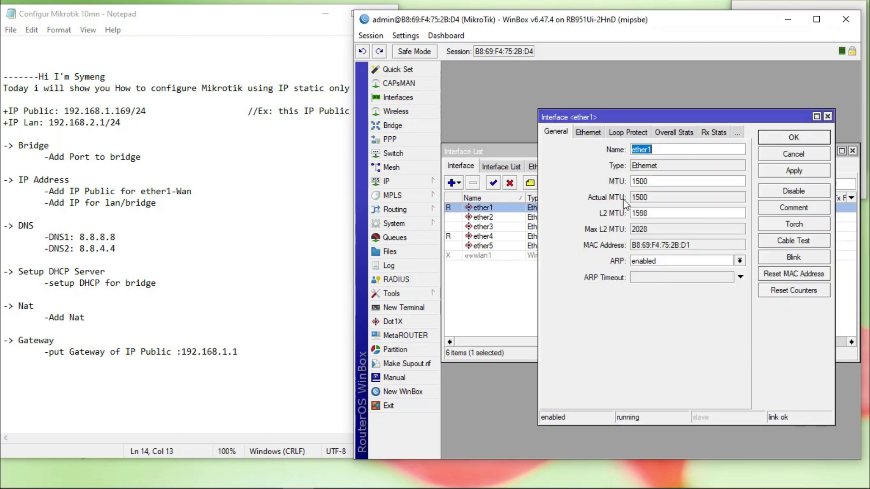
{"action": "left_click", "coordinate": [673, 152]}
{"action": "type", "text": "-Wan"}
{"action": "key", "text": "Return"}
{"action": "left_click", "coordinate": [852, 150]}
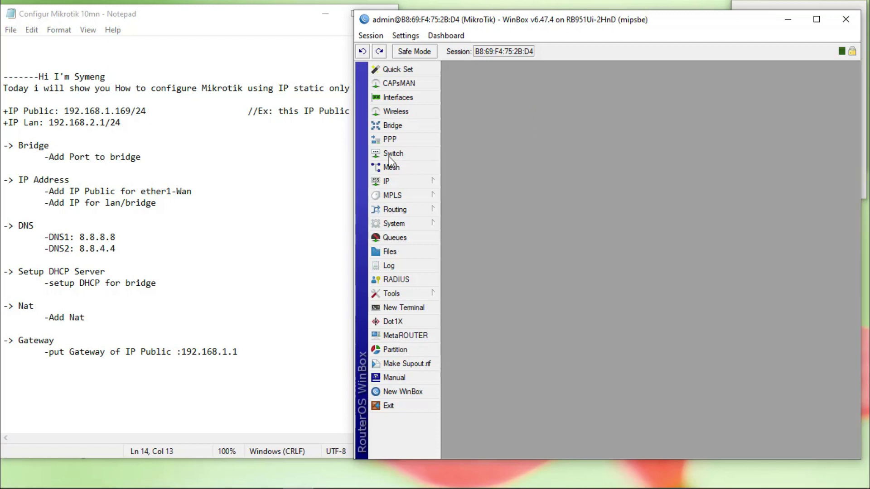
Step: Create a new bridge named bridge-lan
{"action": "left_click", "coordinate": [391, 125]}
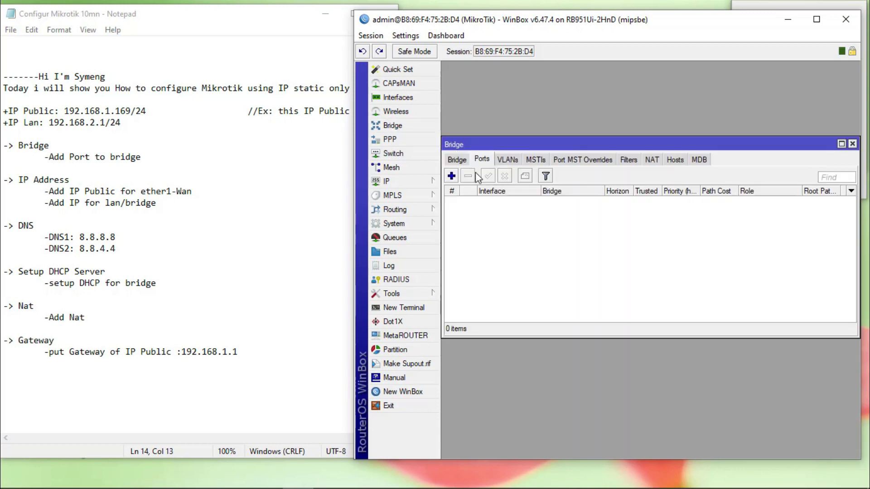
{"action": "left_click", "coordinate": [457, 159]}
{"action": "left_click", "coordinate": [451, 176]}
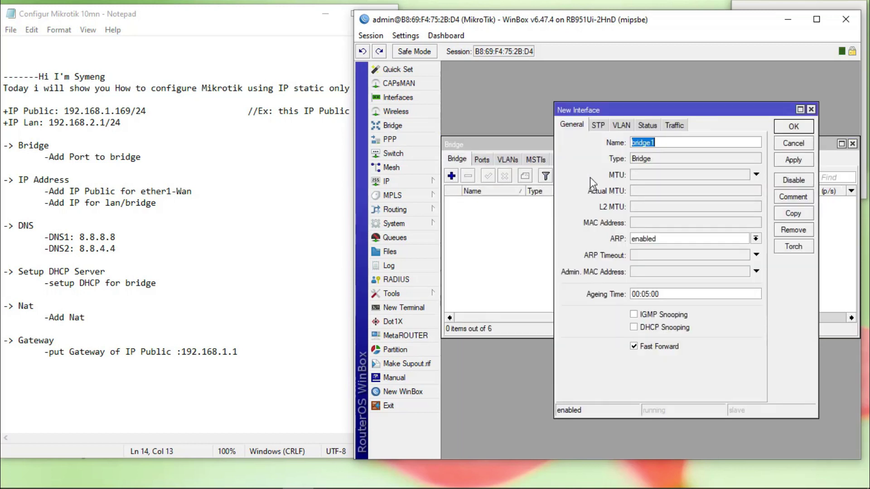
{"action": "left_click", "coordinate": [660, 141]}
{"action": "type", "text": "-lan"}
{"action": "left_click", "coordinate": [793, 126]}
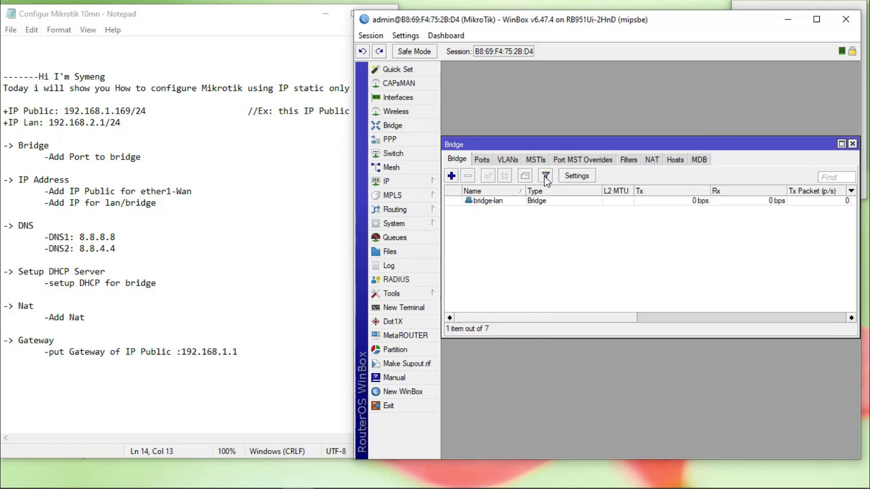
Step: Add ether2 as a port of bridge-lan
{"action": "left_click", "coordinate": [483, 160]}
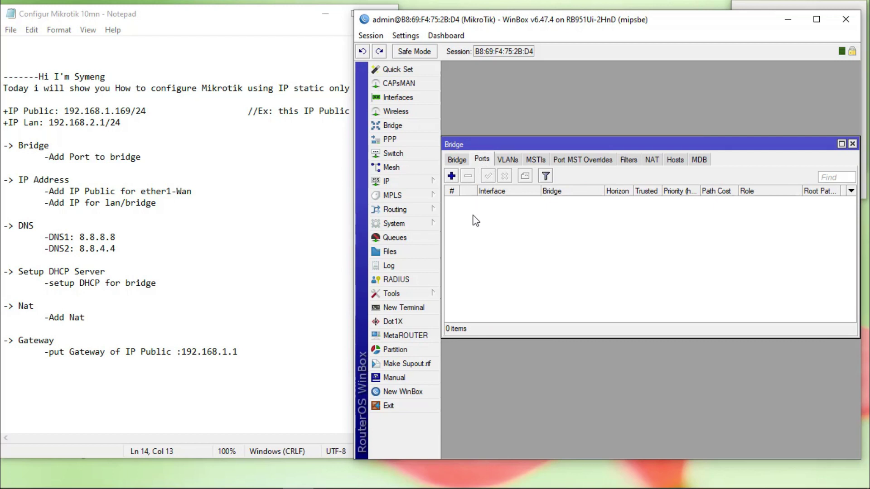
{"action": "left_click", "coordinate": [453, 179]}
{"action": "left_click", "coordinate": [639, 175]}
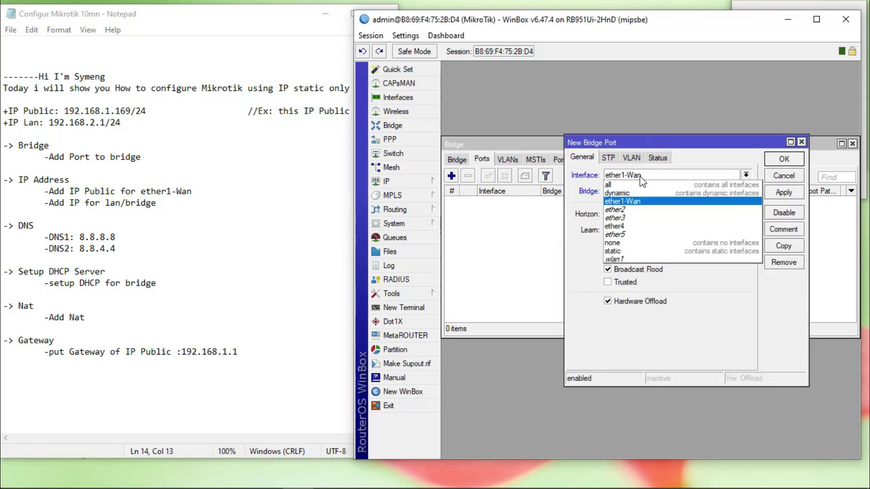
{"action": "left_click", "coordinate": [636, 209]}
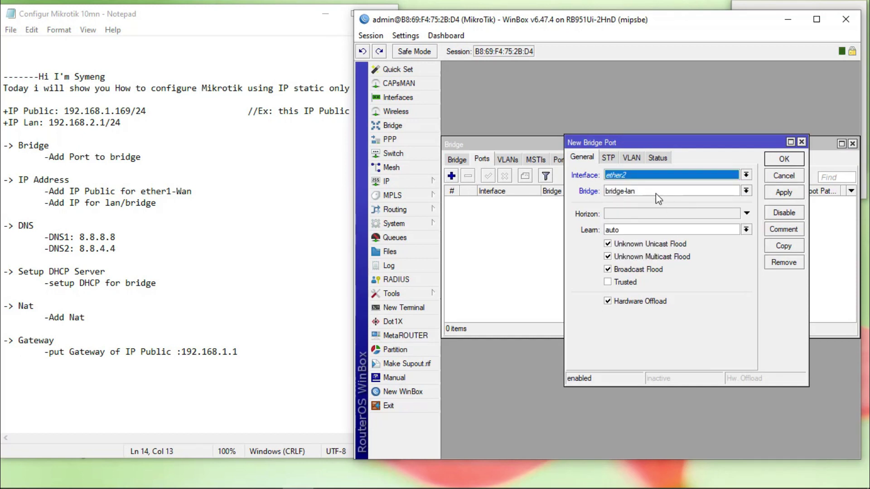
{"action": "left_click", "coordinate": [786, 194]}
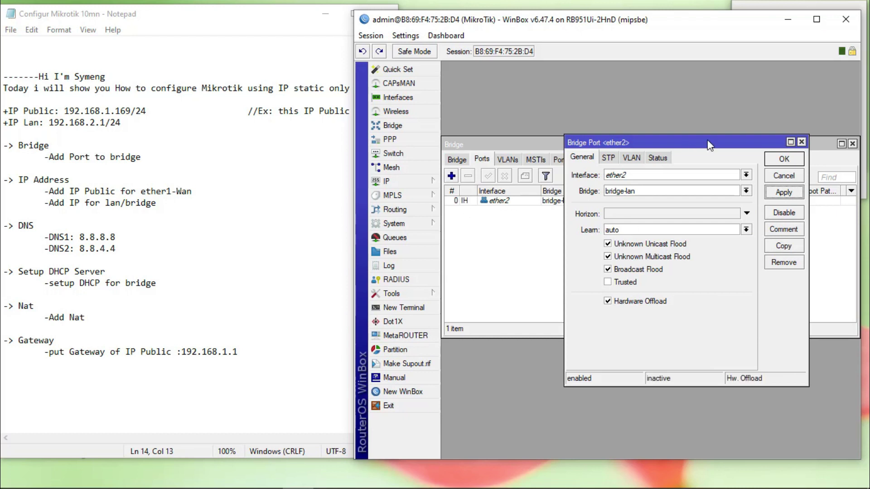
{"action": "left_click_drag", "start_coordinate": [708, 142], "coordinate": [756, 124]}
Step: Copy the port to add ether3 and ether4 to bridge-lan
{"action": "left_click", "coordinate": [833, 229]}
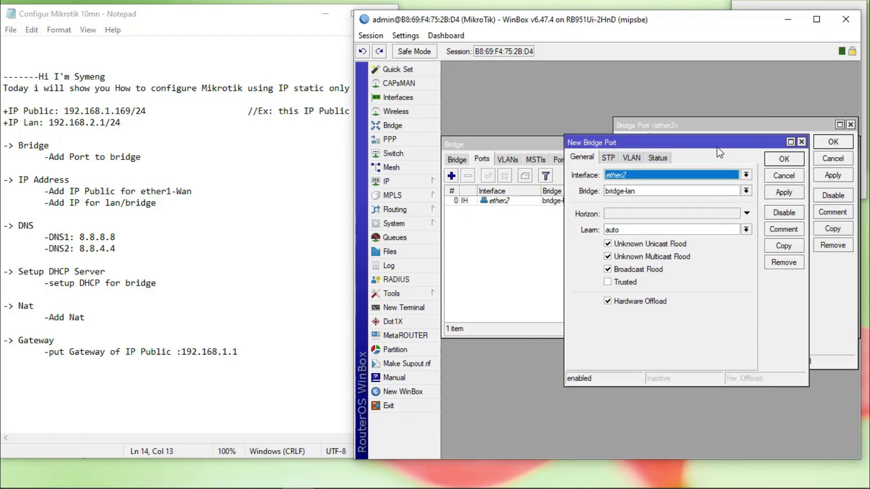
{"action": "left_click_drag", "start_coordinate": [715, 143], "coordinate": [720, 223]}
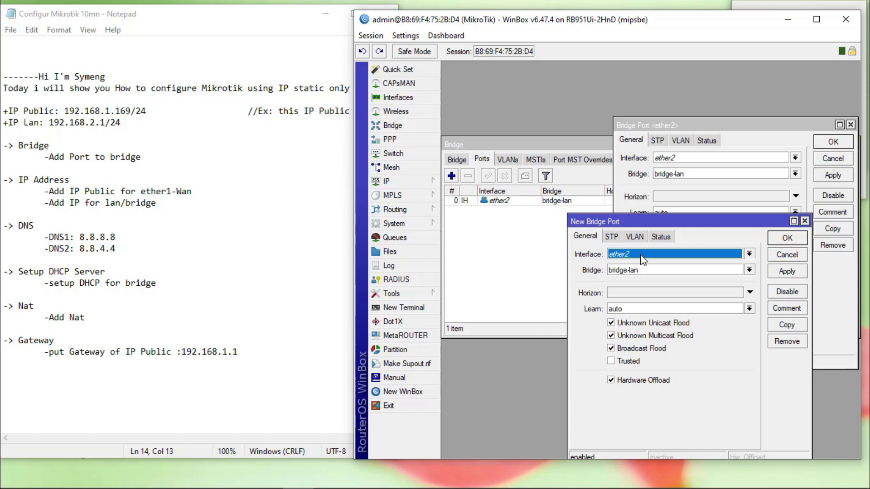
{"action": "left_click", "coordinate": [631, 256]}
{"action": "left_click", "coordinate": [624, 298]}
{"action": "left_click", "coordinate": [795, 271]}
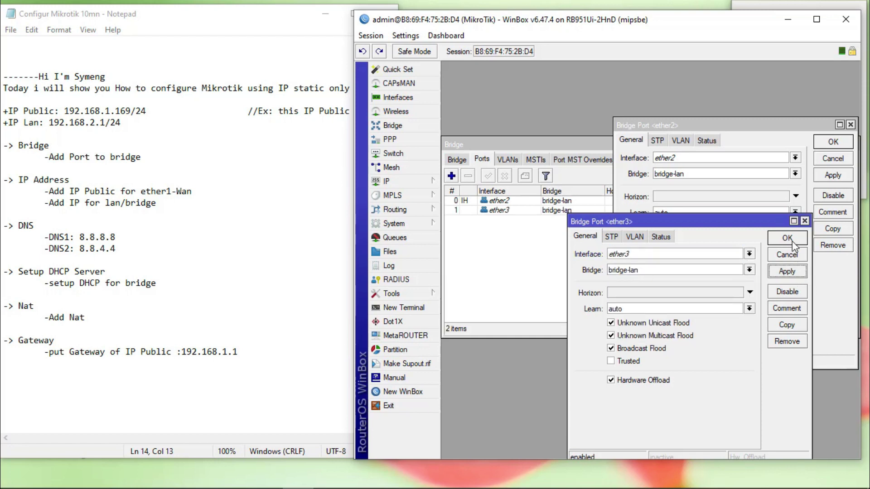
{"action": "left_click", "coordinate": [791, 326]}
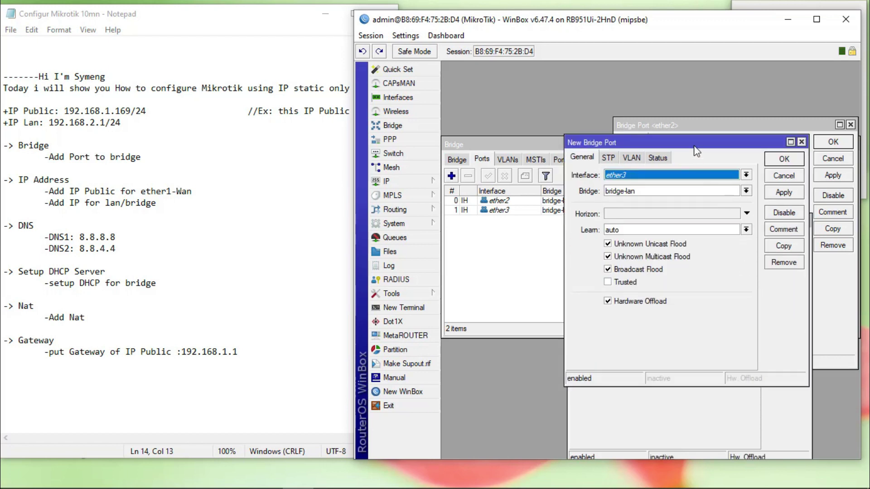
{"action": "left_click_drag", "start_coordinate": [696, 146], "coordinate": [623, 314]}
{"action": "left_click", "coordinate": [552, 316]}
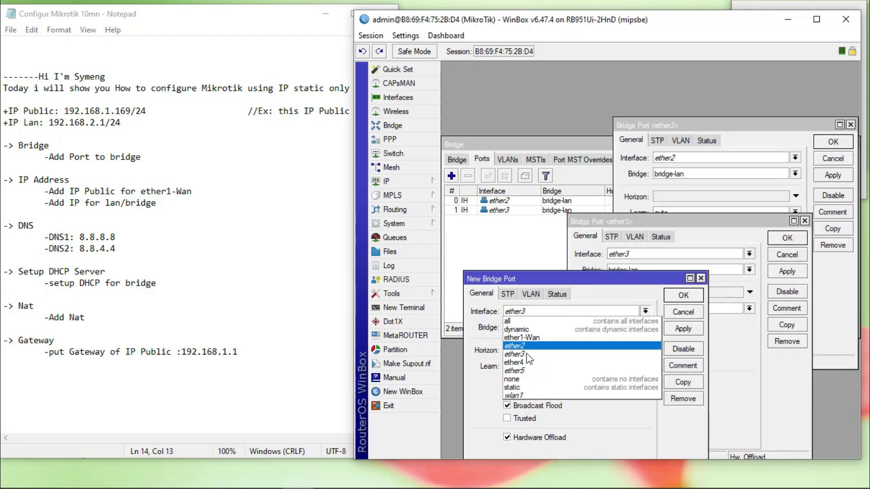
{"action": "left_click", "coordinate": [683, 330]}
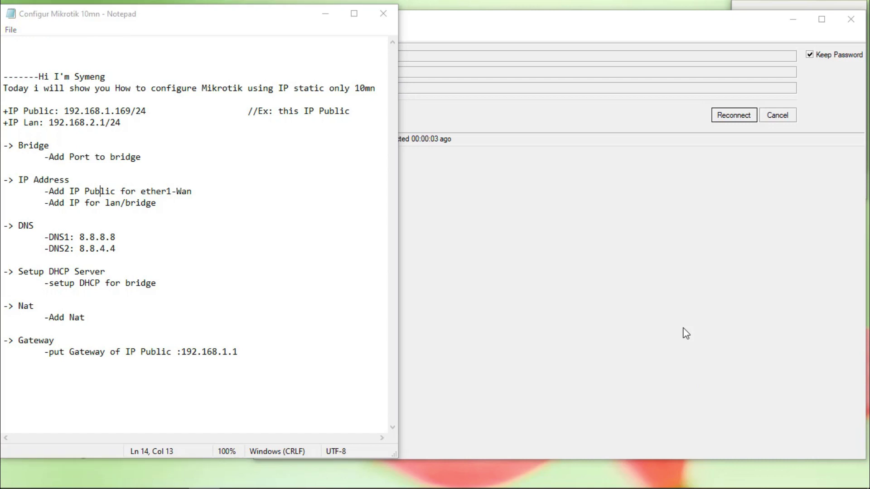
Step: Reconnect to the router after the drop and confirm the open port dialogs
{"action": "left_click", "coordinate": [685, 333]}
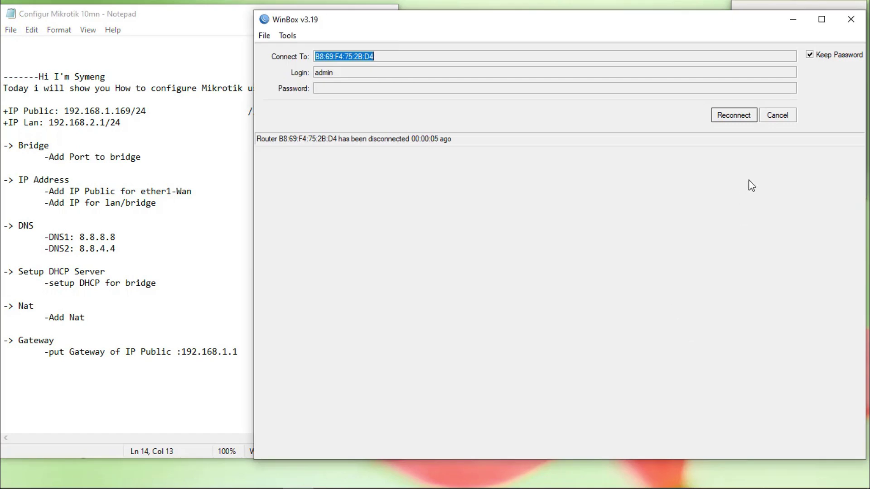
{"action": "left_click", "coordinate": [735, 118]}
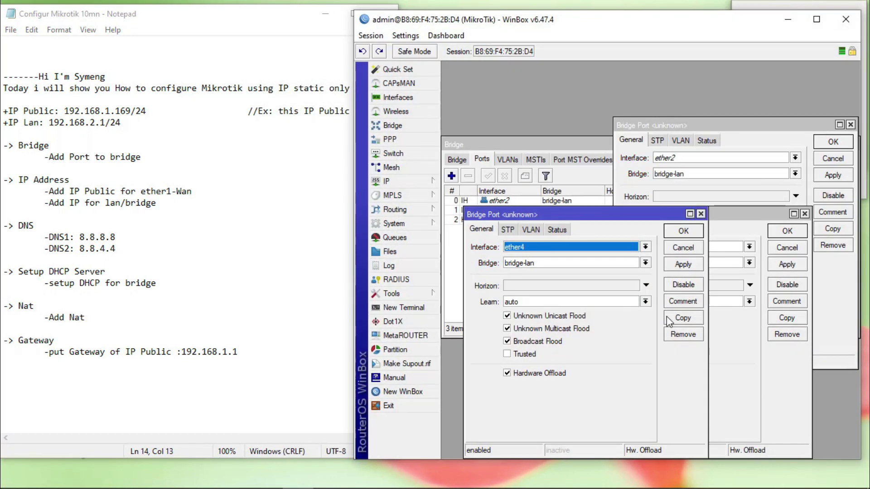
{"action": "left_click", "coordinate": [786, 231]}
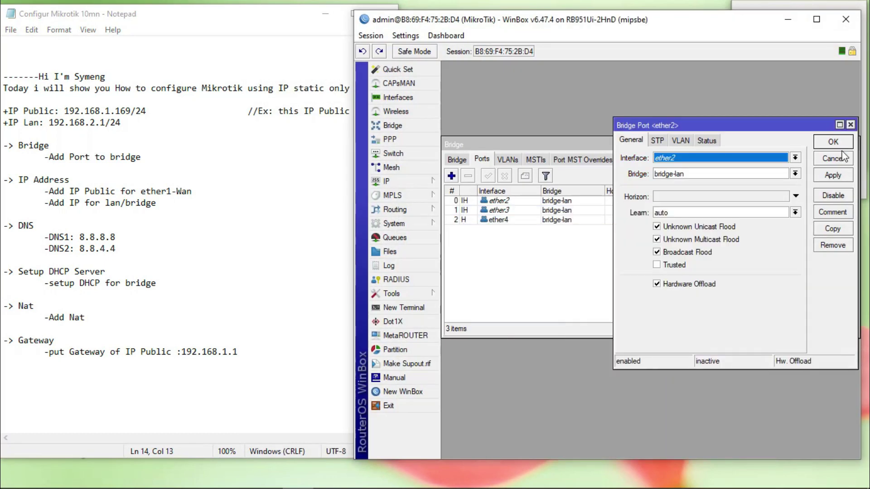
{"action": "left_click", "coordinate": [837, 142]}
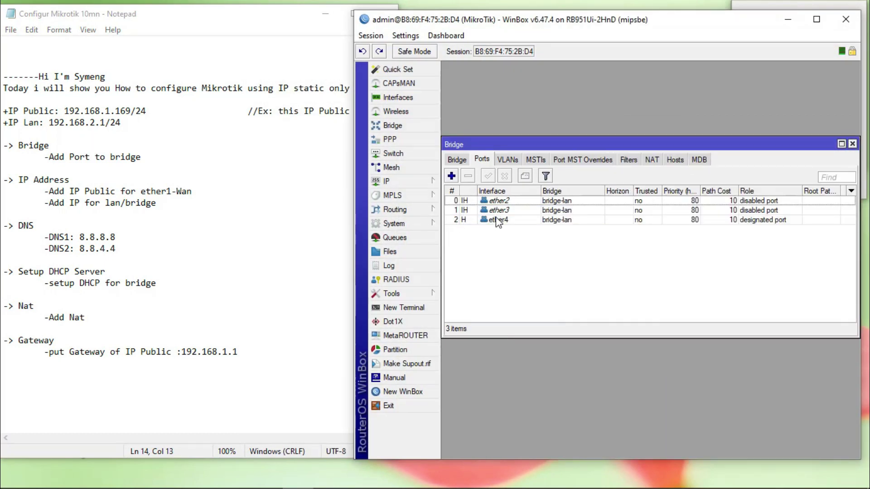
Step: Copy the public address 192.168.1.169/24 from the Notepad plan
{"action": "left_click", "coordinate": [852, 145]}
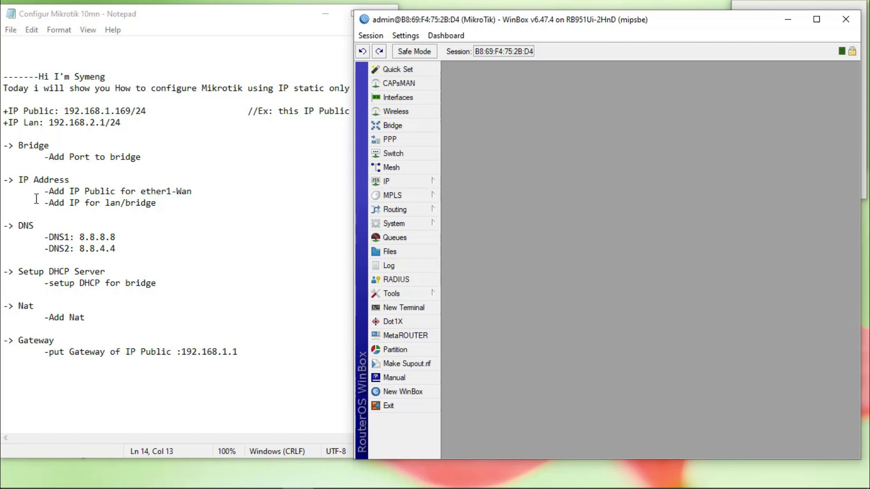
{"action": "left_click", "coordinate": [74, 192]}
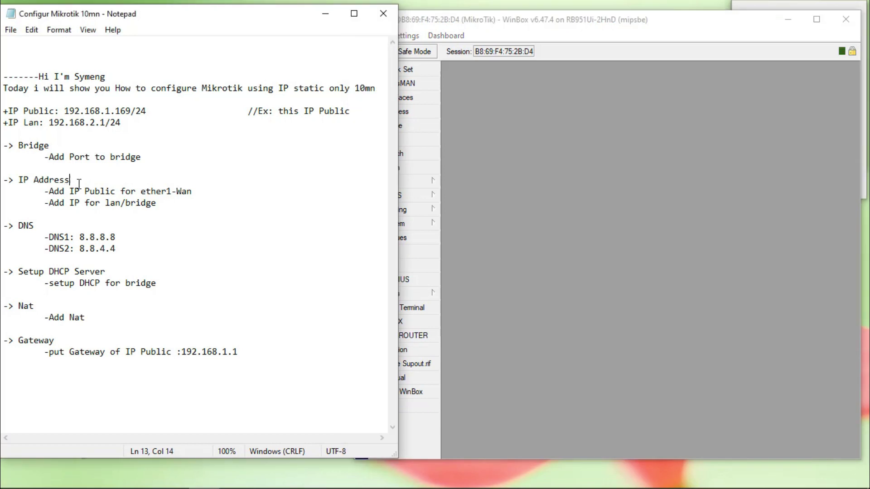
{"action": "left_click_drag", "start_coordinate": [70, 180], "coordinate": [18, 180]}
{"action": "left_click", "coordinate": [98, 189]}
{"action": "left_click", "coordinate": [144, 120]}
{"action": "left_click_drag", "start_coordinate": [148, 111], "coordinate": [65, 112]}
{"action": "right_click", "coordinate": [81, 113]}
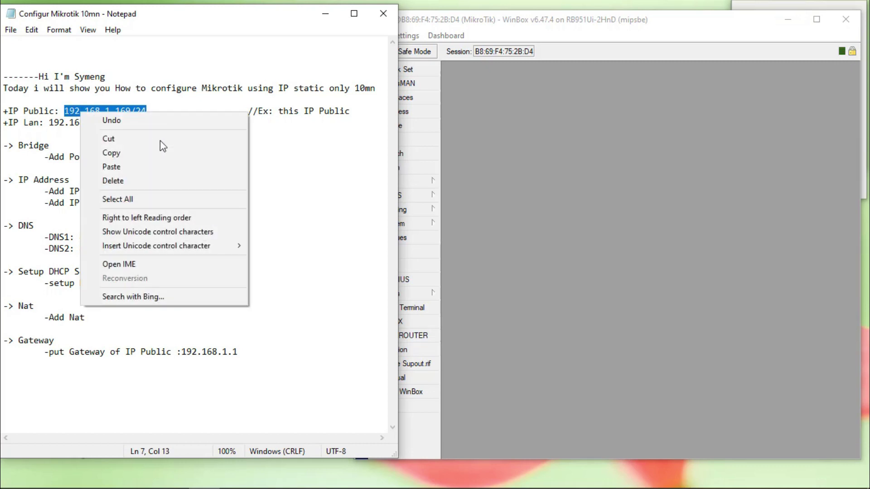
{"action": "left_click", "coordinate": [132, 154]}
Step: Add 192.168.1.169/24 on ether1-Wan in the router's IP address list
{"action": "left_click", "coordinate": [524, 178]}
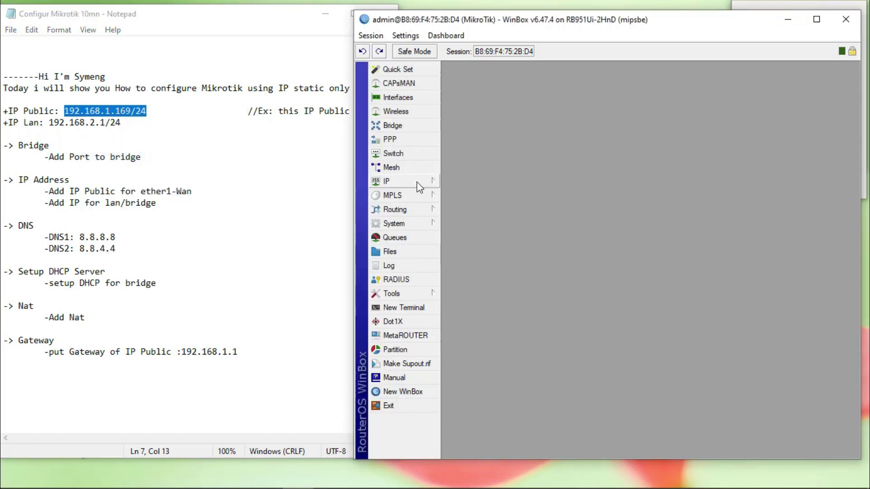
{"action": "left_click", "coordinate": [386, 181]}
{"action": "left_click", "coordinate": [475, 175]}
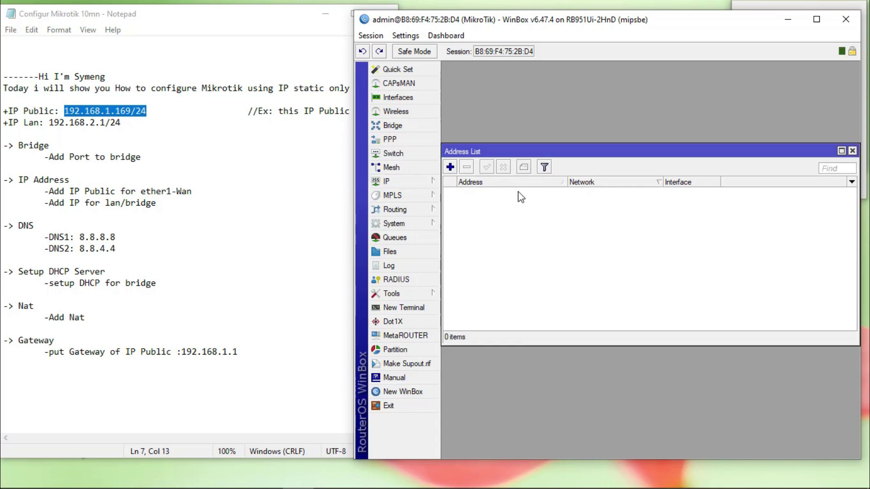
{"action": "left_click", "coordinate": [450, 167]}
{"action": "right_click", "coordinate": [676, 203]}
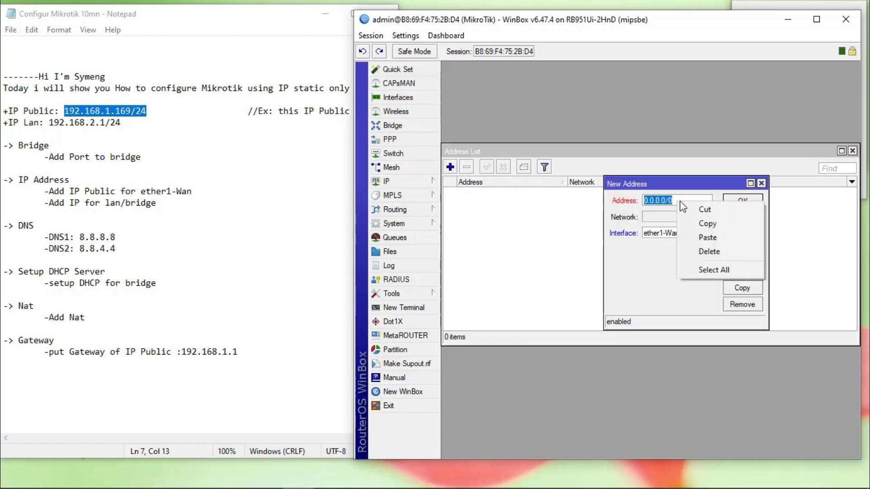
{"action": "left_click", "coordinate": [705, 236]}
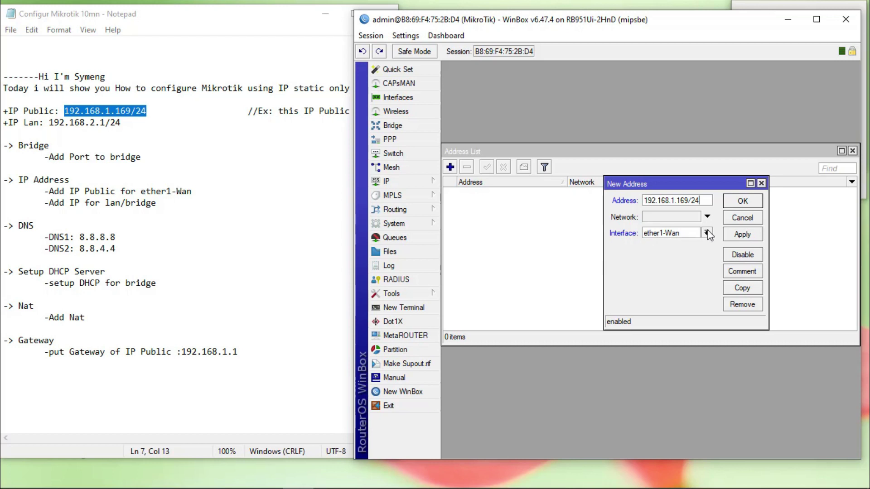
{"action": "left_click", "coordinate": [731, 234]}
{"action": "left_click", "coordinate": [743, 201]}
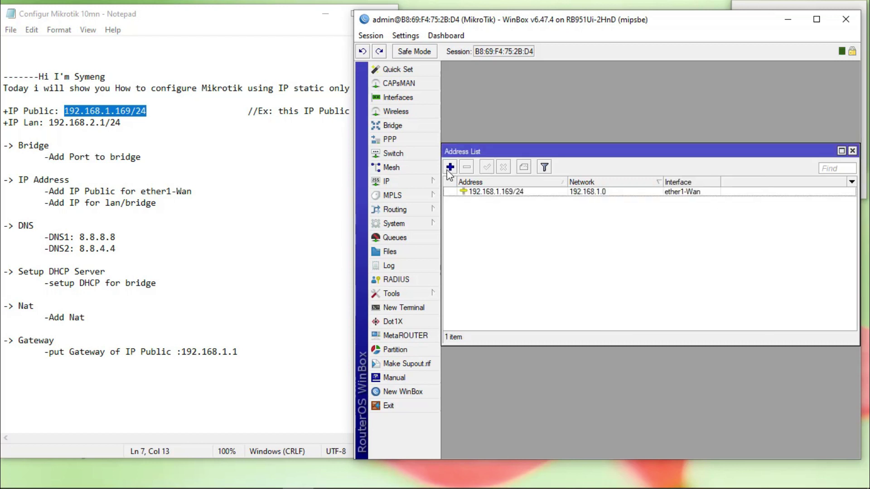
Step: Add the LAN address 192.168.2.1/24 on bridge-lan, taken from the plan
{"action": "left_click", "coordinate": [450, 167]}
{"action": "left_click", "coordinate": [159, 117]}
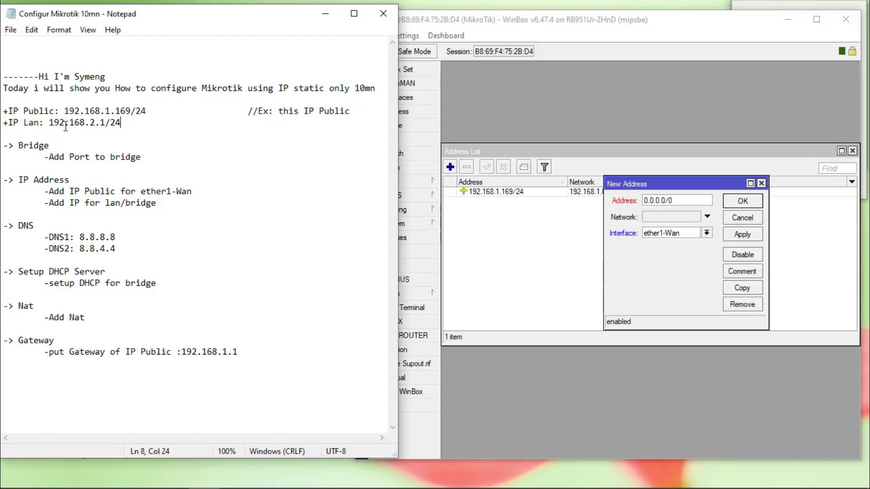
{"action": "left_click", "coordinate": [49, 123], "text": "shift"}
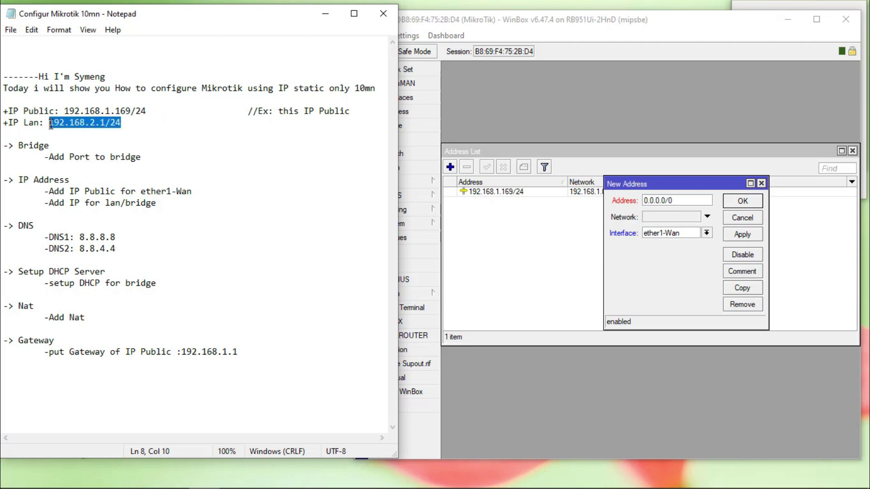
{"action": "left_click", "coordinate": [666, 266]}
{"action": "double_click", "coordinate": [675, 201]}
{"action": "right_click", "coordinate": [657, 202]}
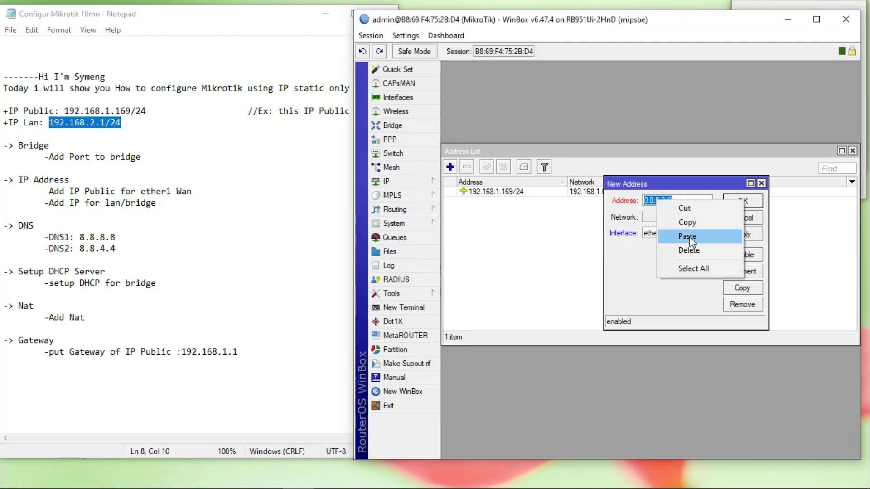
{"action": "left_click", "coordinate": [687, 237]}
{"action": "left_click", "coordinate": [677, 235]}
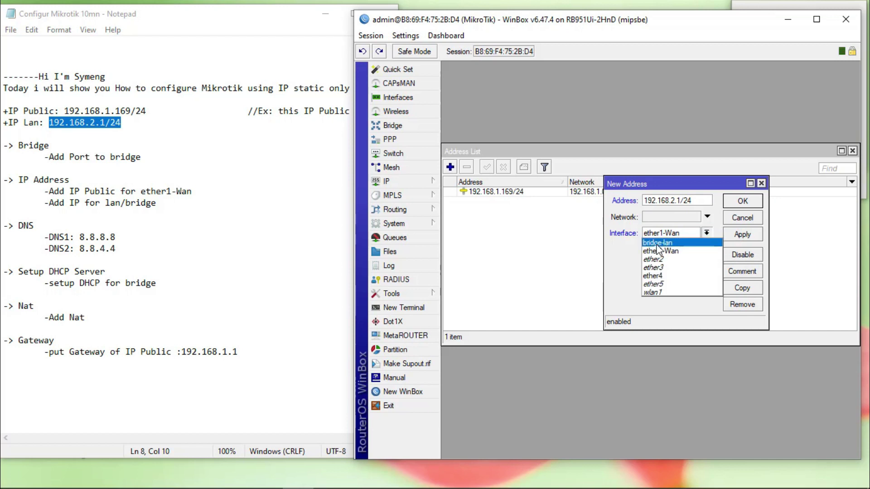
{"action": "left_click", "coordinate": [666, 243]}
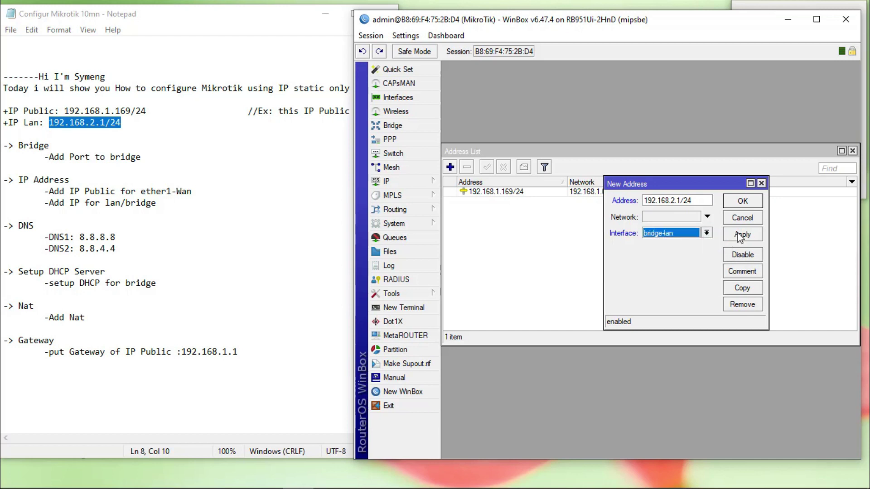
{"action": "left_click", "coordinate": [742, 235]}
{"action": "left_click", "coordinate": [743, 201]}
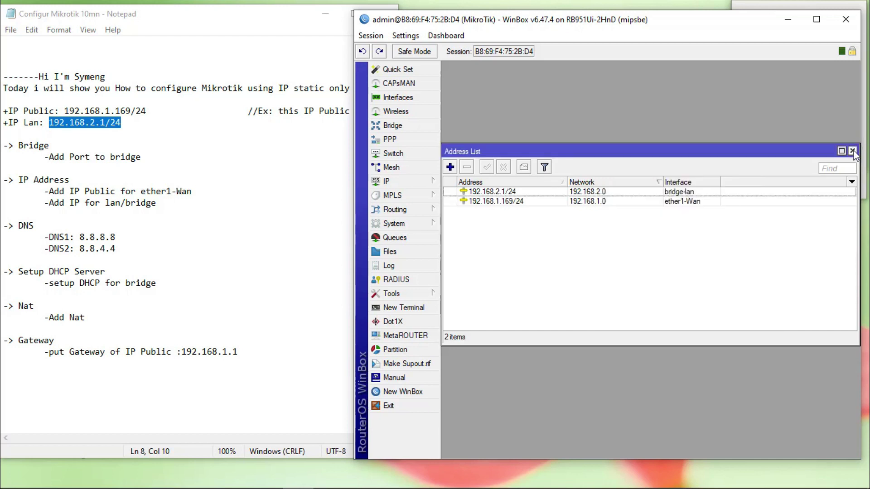
Step: Copy the first DNS server 8.8.8.8 from the Notepad plan
{"action": "left_click", "coordinate": [851, 151]}
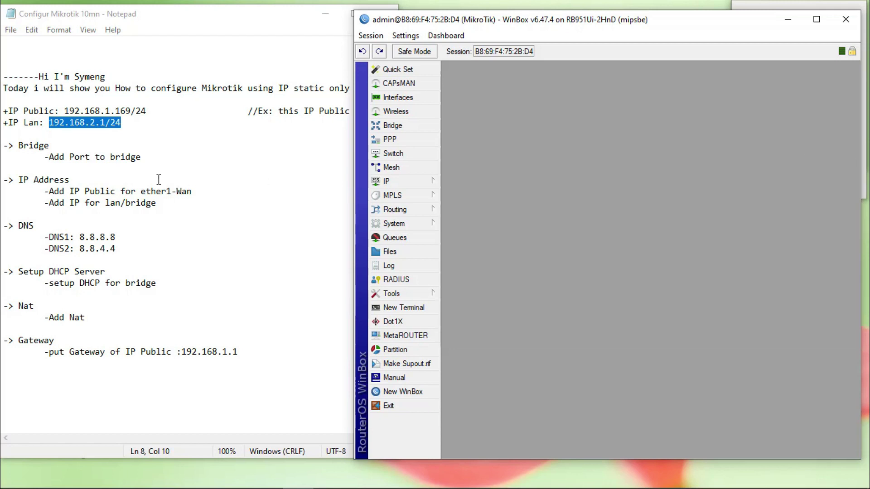
{"action": "left_click", "coordinate": [85, 179]}
{"action": "left_click_drag", "start_coordinate": [36, 225], "coordinate": [17, 225]}
{"action": "left_click", "coordinate": [112, 229]}
{"action": "left_click_drag", "start_coordinate": [116, 237], "coordinate": [80, 238]}
{"action": "right_click", "coordinate": [91, 235]}
{"action": "left_click", "coordinate": [126, 271]}
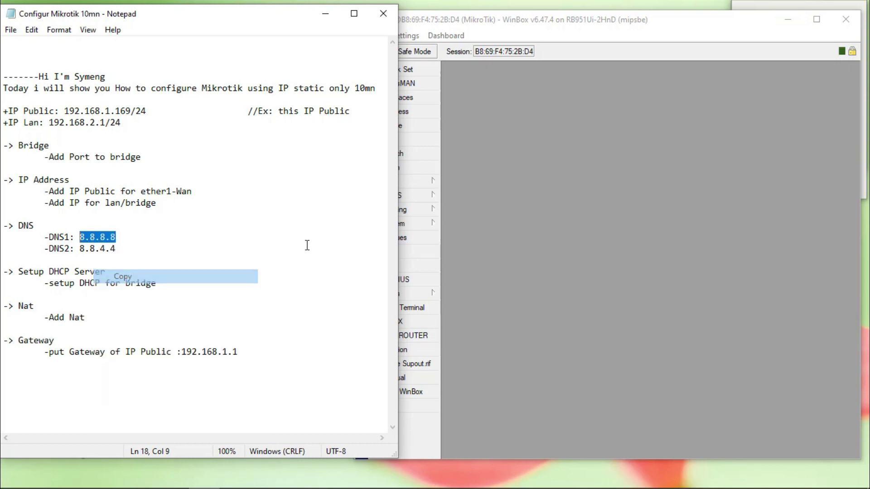
Step: Enter 8.8.8.8 as the first server in the router's DNS settings
{"action": "left_click", "coordinate": [407, 164]}
{"action": "left_click", "coordinate": [396, 180]}
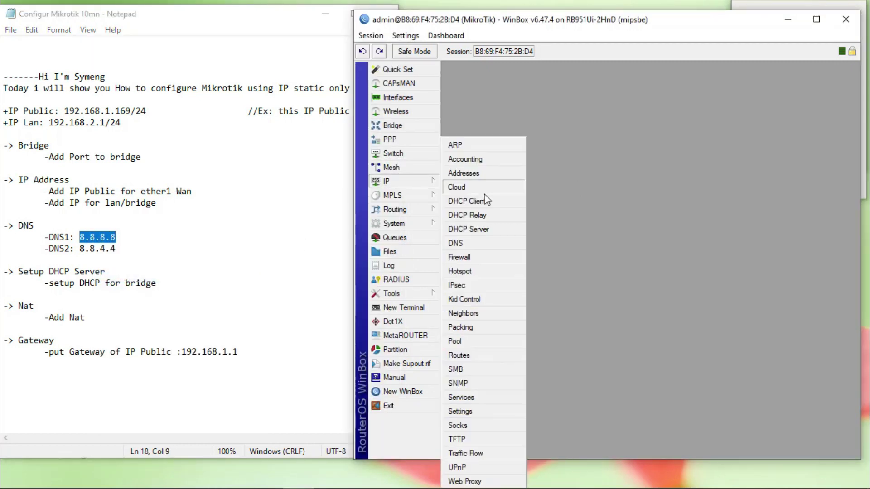
{"action": "left_click", "coordinate": [472, 247]}
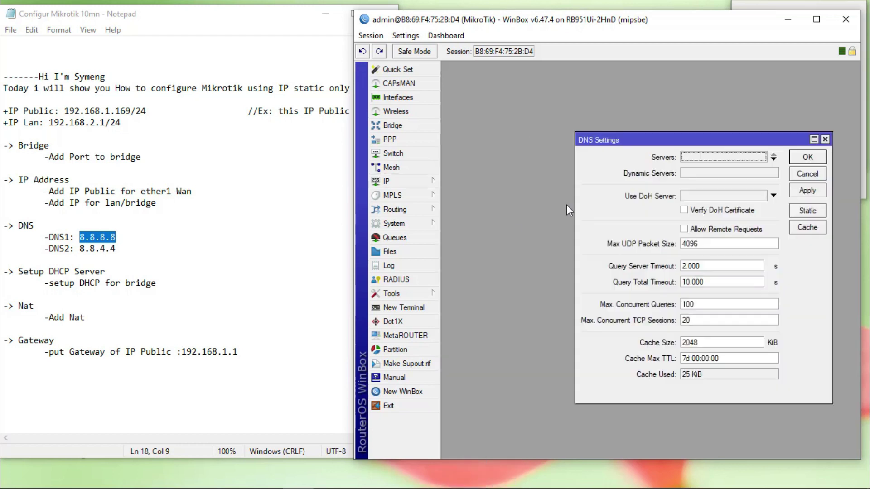
{"action": "left_click", "coordinate": [735, 158]}
{"action": "key", "text": "ctrl+v"}
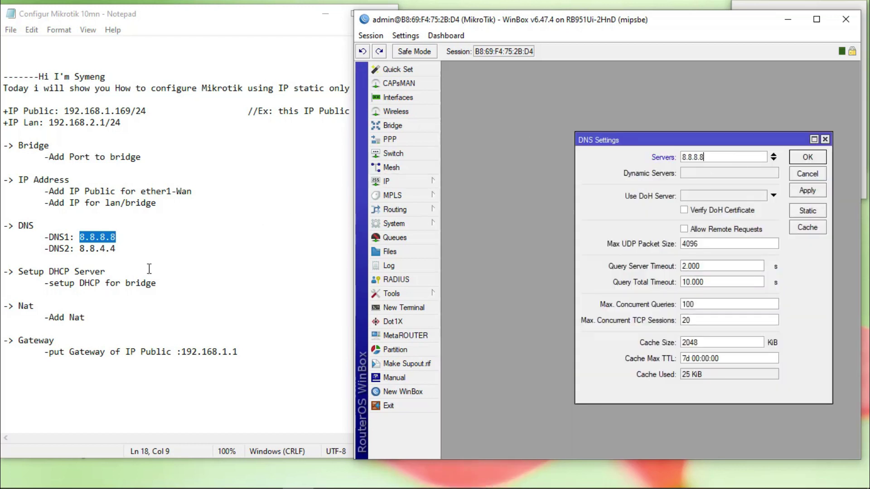
Step: Add 8.8.4.4 as the second DNS server and save the settings
{"action": "left_click", "coordinate": [134, 247]}
{"action": "left_click", "coordinate": [80, 248], "text": "shift"}
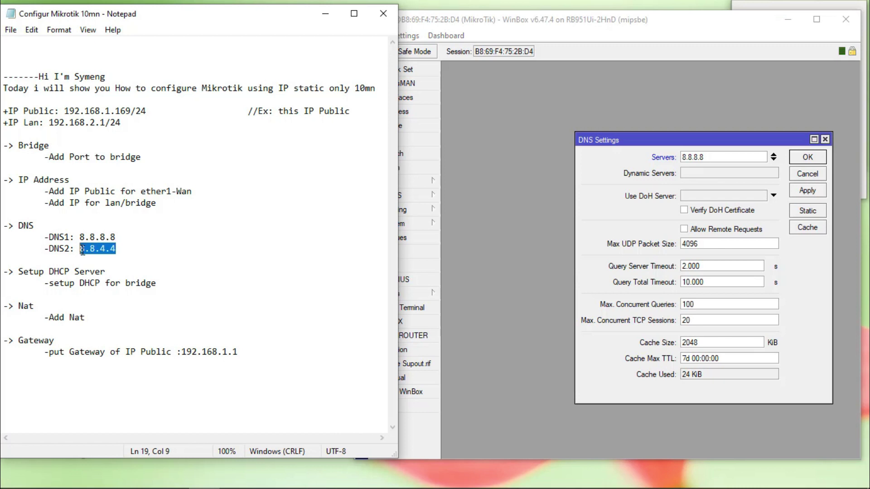
{"action": "left_click", "coordinate": [773, 159]}
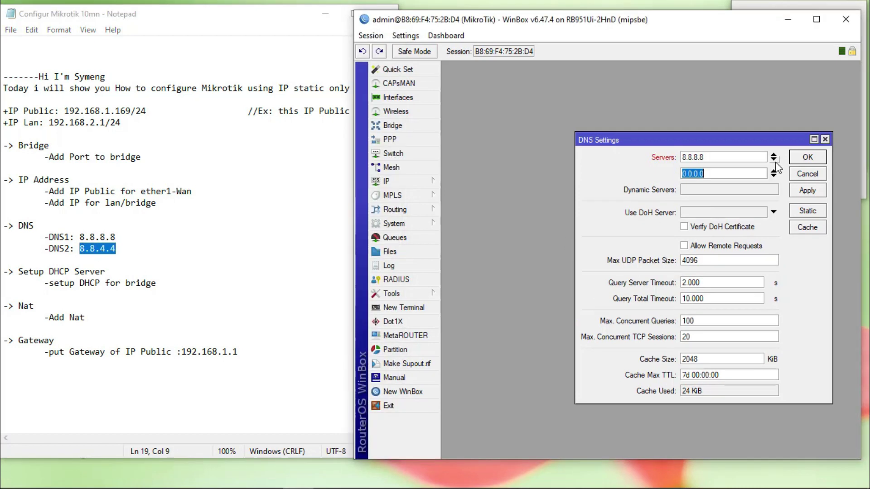
{"action": "key", "text": "ctrl+v"}
{"action": "left_click", "coordinate": [812, 159]}
{"action": "left_click", "coordinate": [124, 262]}
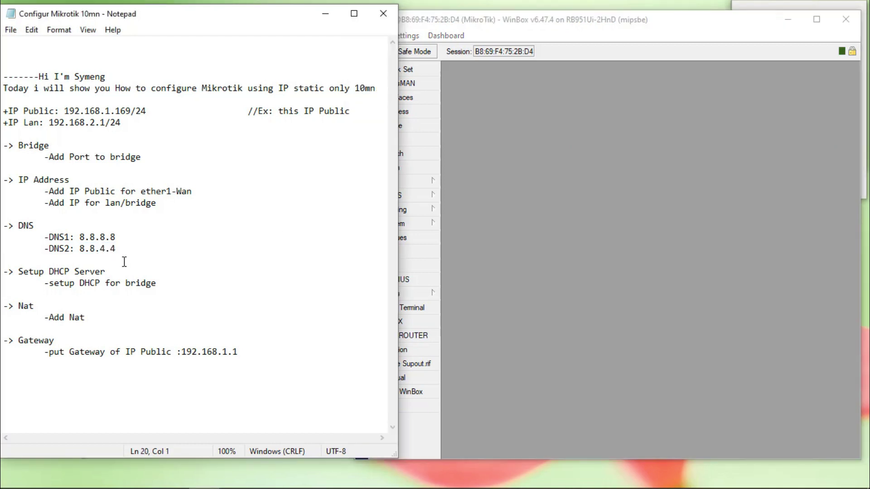
Step: Start the DHCP Setup wizard in IP > DHCP Server for interface bridge-lan
{"action": "left_click_drag", "start_coordinate": [107, 271], "coordinate": [18, 272]}
{"action": "left_click", "coordinate": [196, 273]}
{"action": "left_click", "coordinate": [682, 189]}
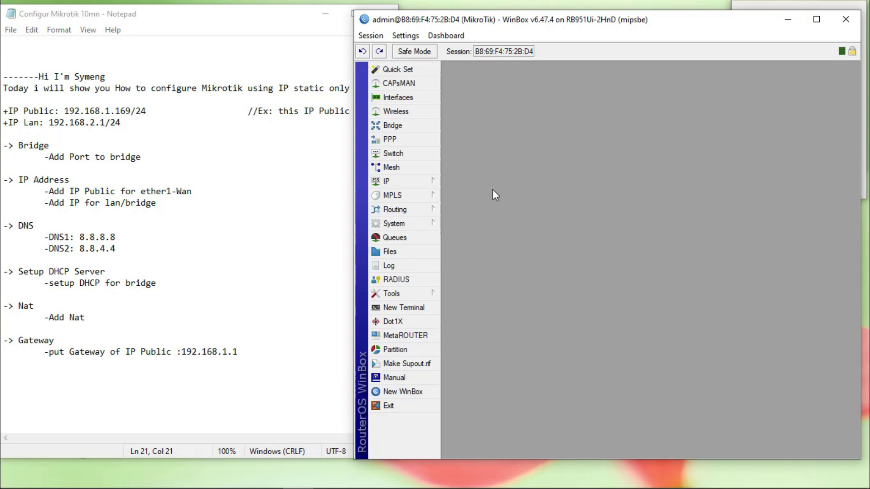
{"action": "left_click", "coordinate": [402, 183]}
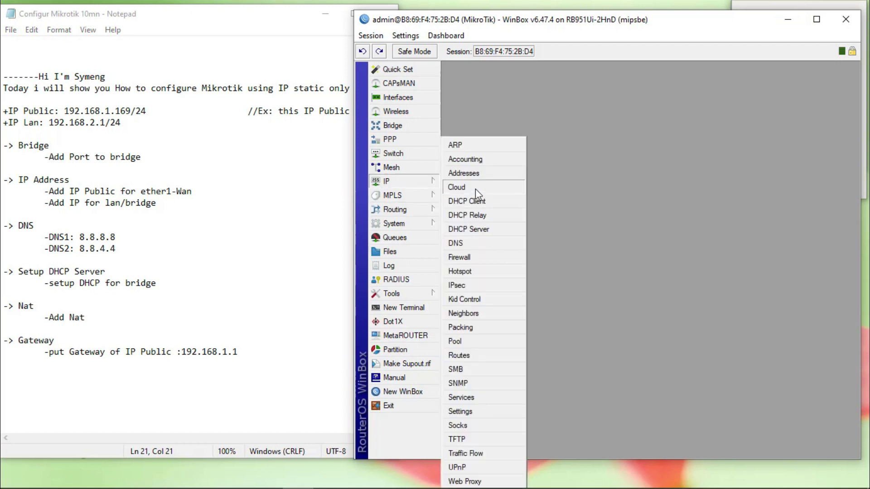
{"action": "left_click", "coordinate": [473, 231]}
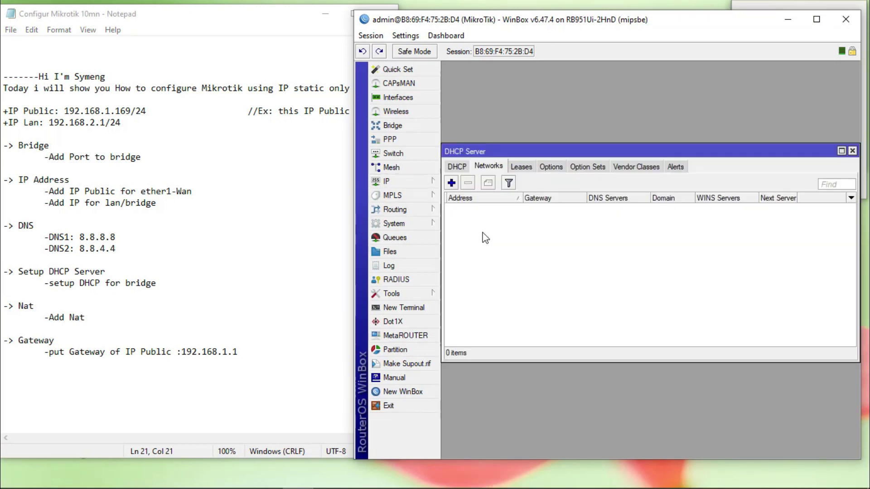
{"action": "left_click", "coordinate": [457, 168]}
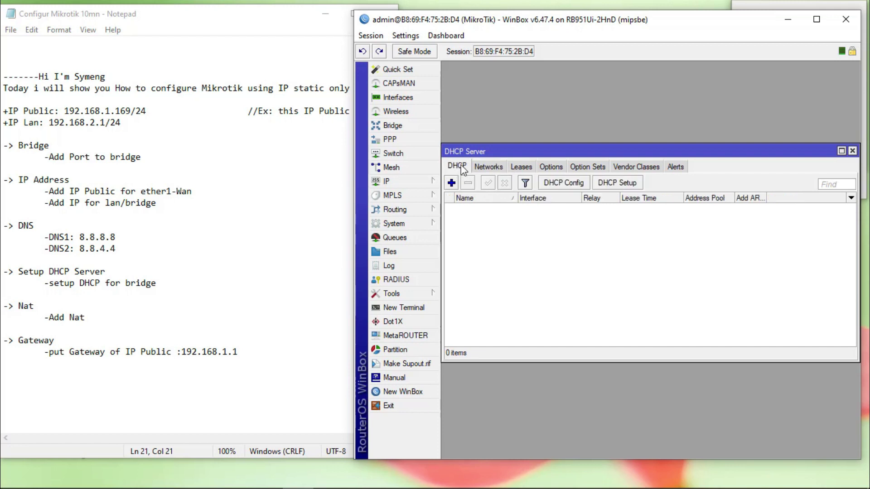
{"action": "left_click", "coordinate": [620, 185]}
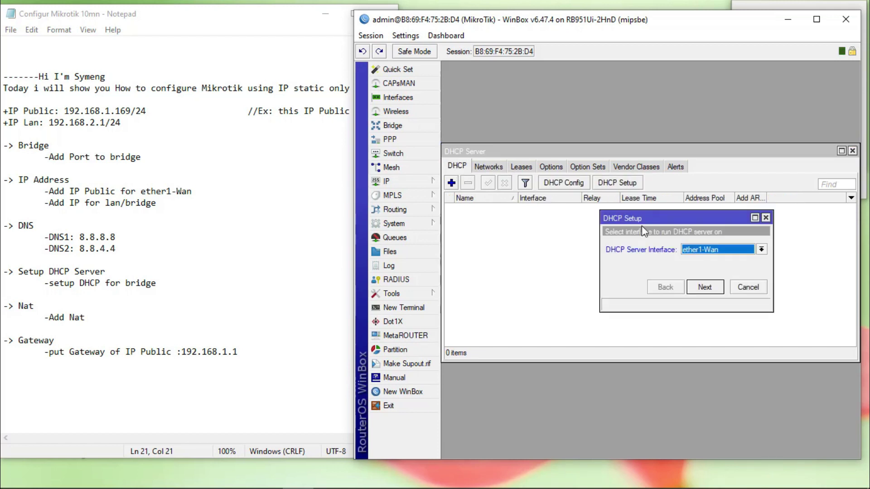
{"action": "left_click", "coordinate": [718, 249]}
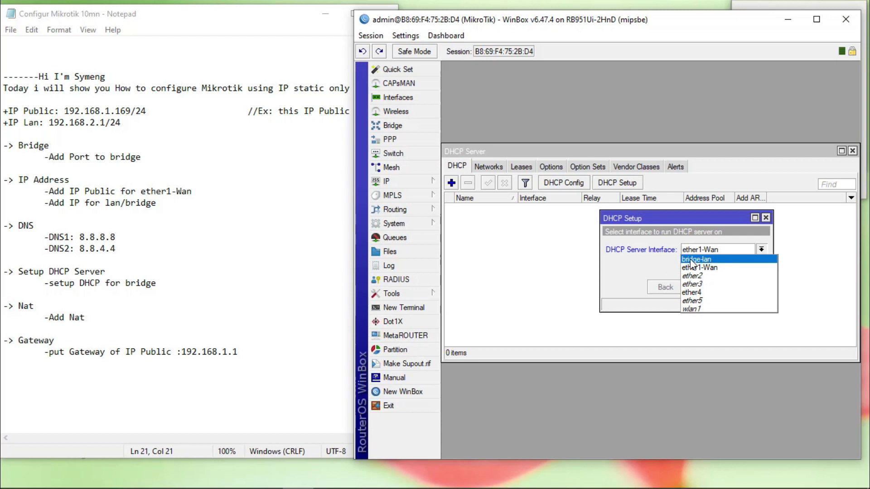
{"action": "left_click", "coordinate": [699, 259]}
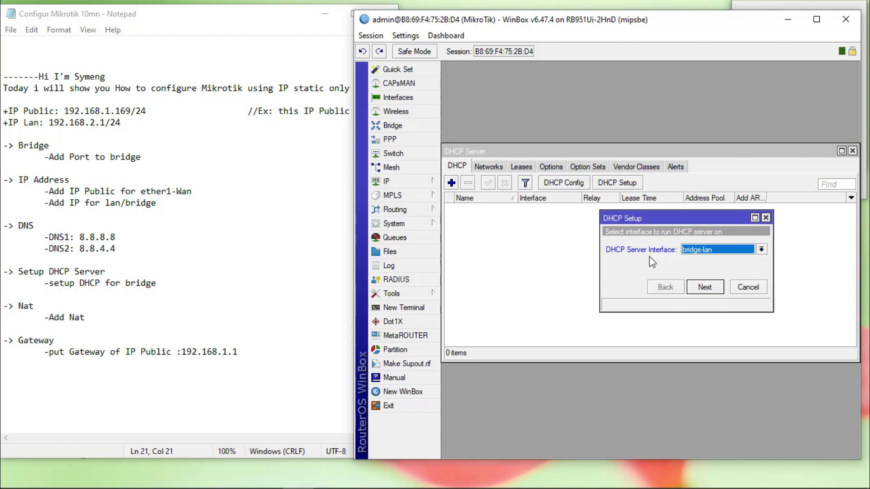
Step: Accept network 192.168.2.0/24 and gateway 192.168.2.1, set pool 192.168.2.12–254, and finish
{"action": "left_click", "coordinate": [710, 290]}
{"action": "left_click", "coordinate": [711, 290]}
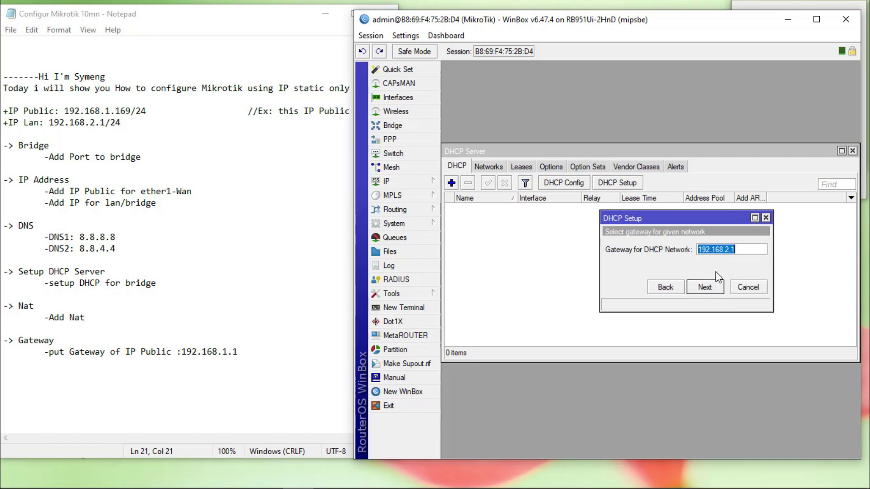
{"action": "left_click", "coordinate": [709, 290]}
{"action": "left_click", "coordinate": [712, 250]}
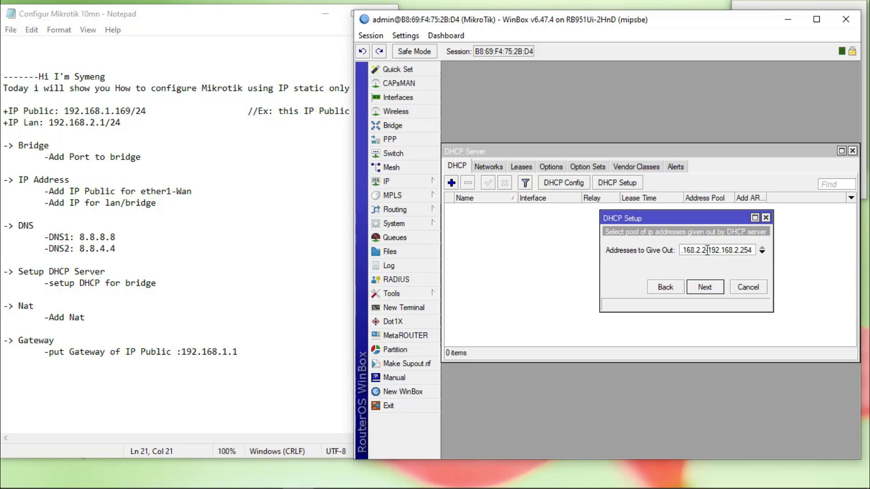
{"action": "type", "text": "1"}
{"action": "left_click_drag", "start_coordinate": [753, 250], "coordinate": [757, 250]}
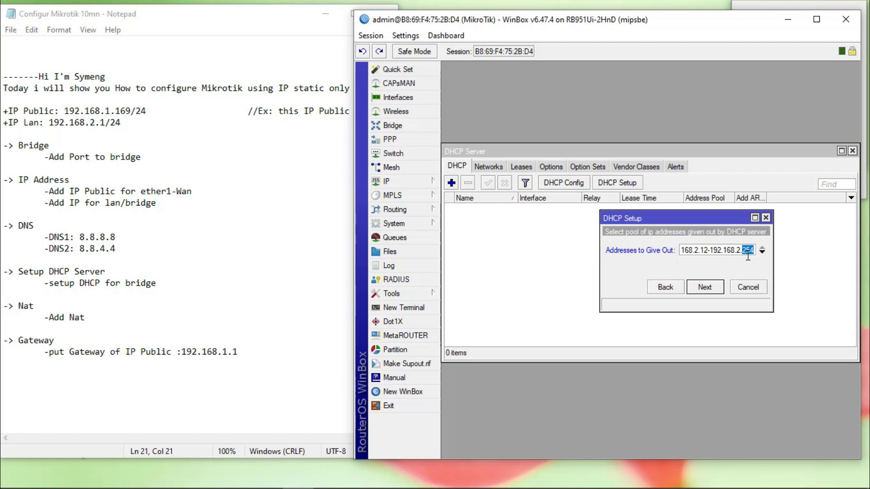
{"action": "left_click", "coordinate": [707, 288]}
{"action": "left_click", "coordinate": [708, 287]}
{"action": "left_click", "coordinate": [707, 287]}
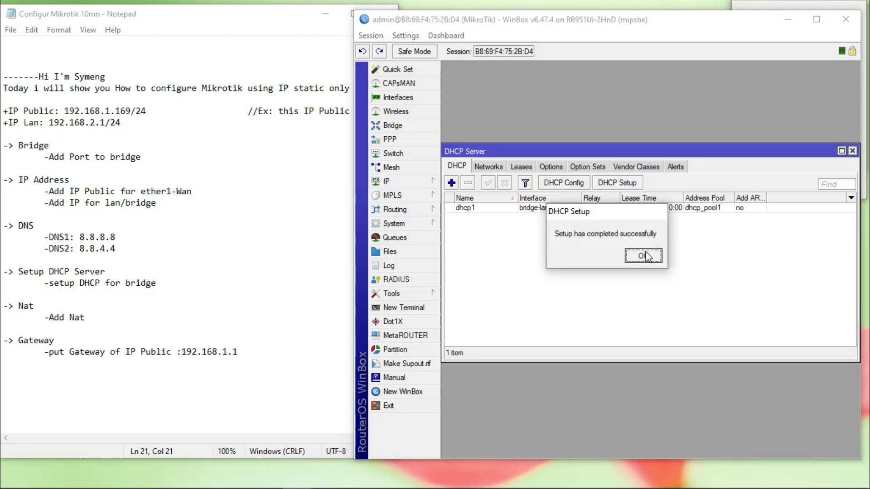
{"action": "left_click", "coordinate": [644, 256]}
{"action": "left_click", "coordinate": [852, 150]}
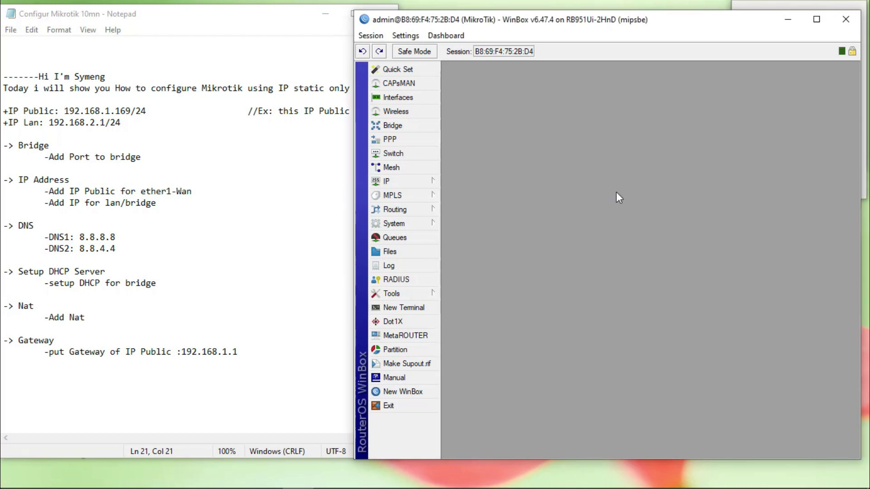
{"action": "left_click", "coordinate": [167, 295]}
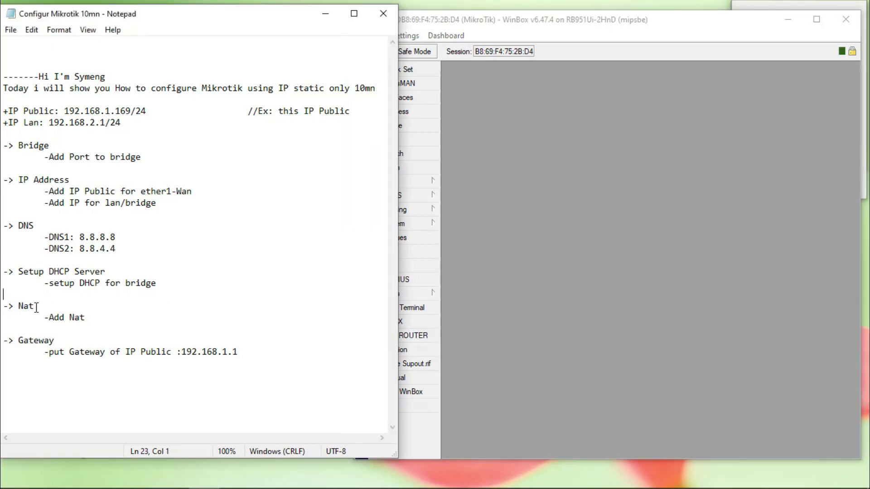
Step: Highlight the Nat heading in the notes and open WinBox's firewall NAT rules
{"action": "left_click_drag", "start_coordinate": [36, 307], "coordinate": [25, 309]}
{"action": "left_click", "coordinate": [640, 281]}
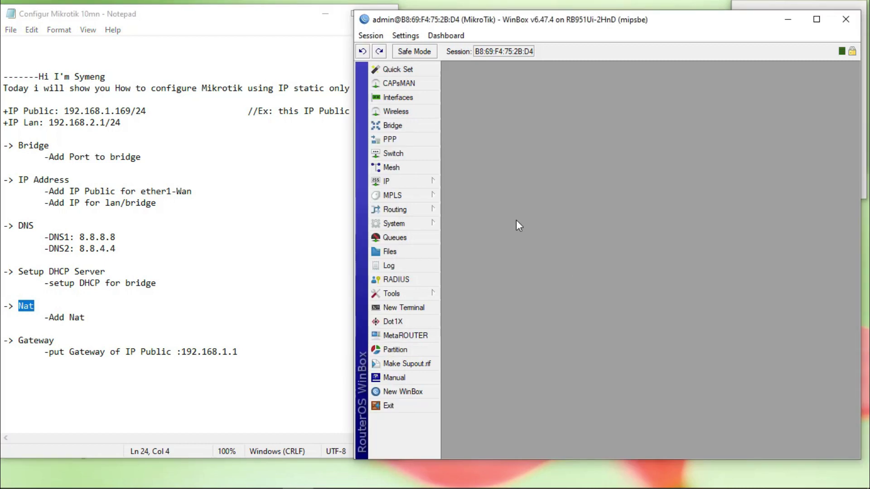
{"action": "left_click", "coordinate": [398, 180]}
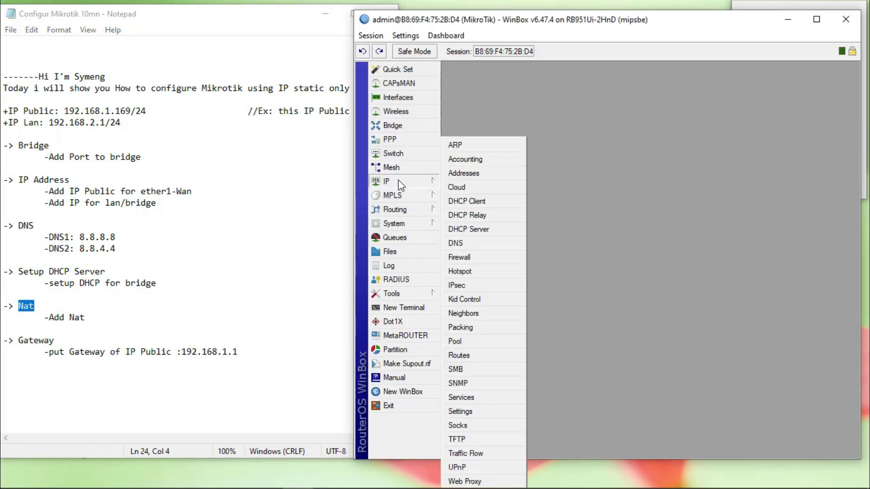
{"action": "left_click", "coordinate": [459, 256]}
Step: Add a new srcnat NAT rule with action masquerade and apply it
{"action": "left_click", "coordinate": [451, 183]}
{"action": "left_click", "coordinate": [595, 86]}
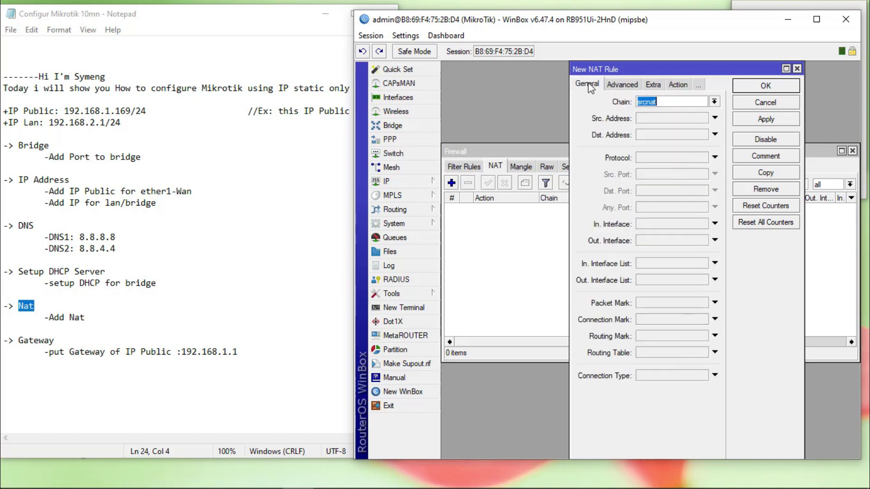
{"action": "left_click", "coordinate": [678, 85]}
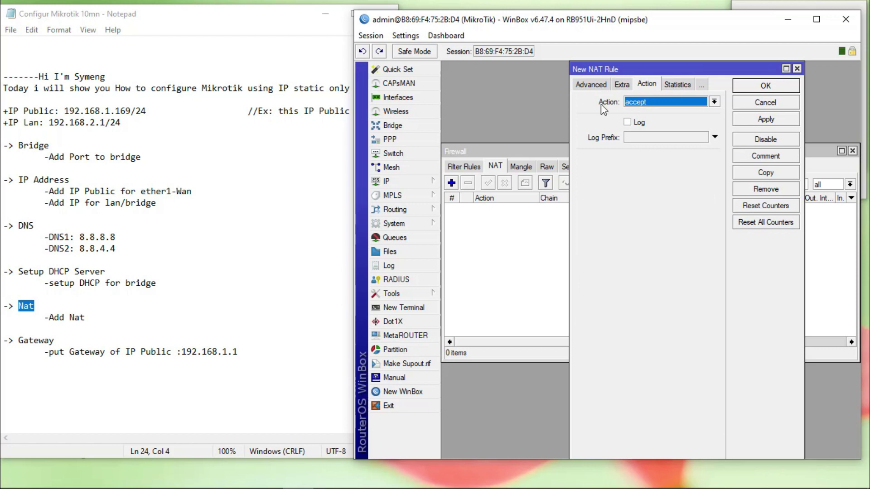
{"action": "left_click", "coordinate": [656, 103]}
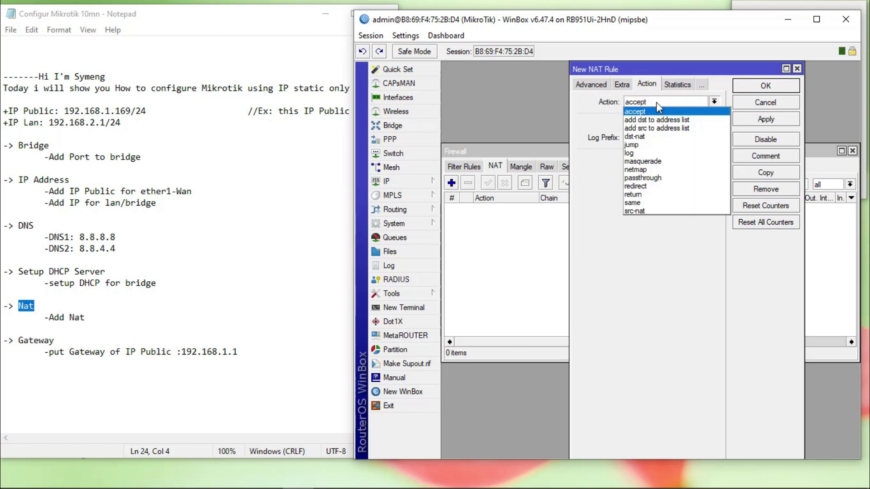
{"action": "left_click", "coordinate": [657, 162]}
{"action": "left_click", "coordinate": [784, 121]}
{"action": "left_click", "coordinate": [788, 85]}
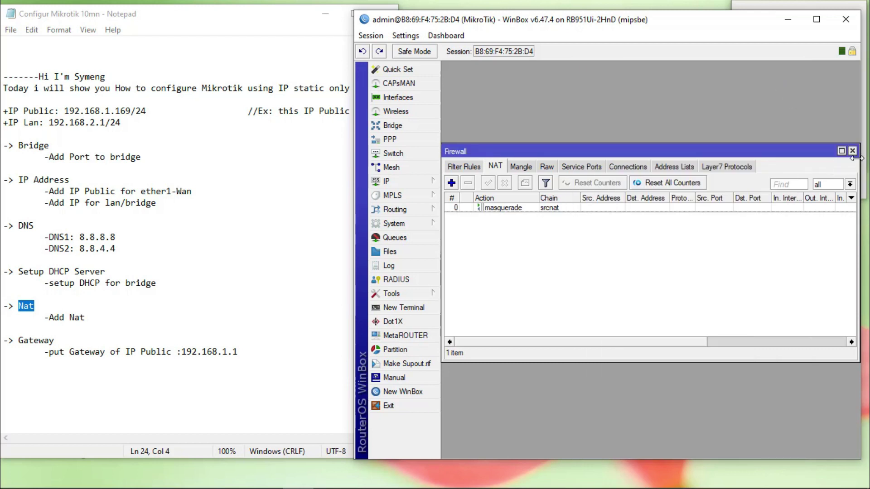
Step: Close the Firewall window and return to the notes at the Gateway heading
{"action": "left_click", "coordinate": [852, 151]}
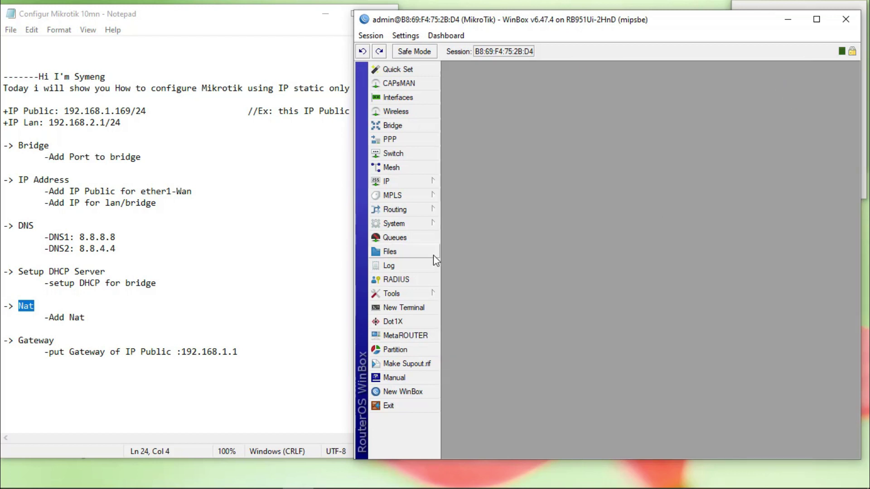
{"action": "left_click", "coordinate": [151, 319]}
{"action": "left_click", "coordinate": [53, 341]}
Step: Copy the gateway address 192.168.1.1 from the Gateway section of the notes
{"action": "left_click_drag", "start_coordinate": [53, 341], "coordinate": [19, 342]}
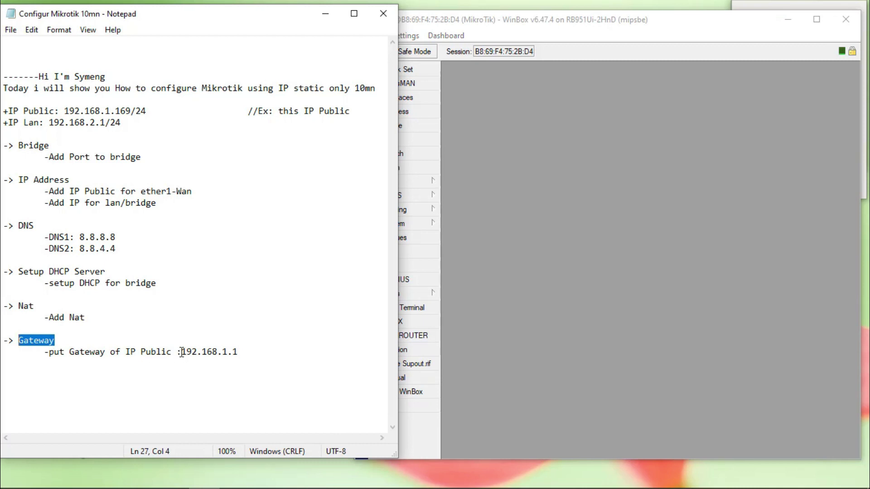
{"action": "left_click_drag", "start_coordinate": [183, 352], "coordinate": [238, 351]}
{"action": "right_click", "coordinate": [222, 350]}
{"action": "left_click", "coordinate": [251, 196]}
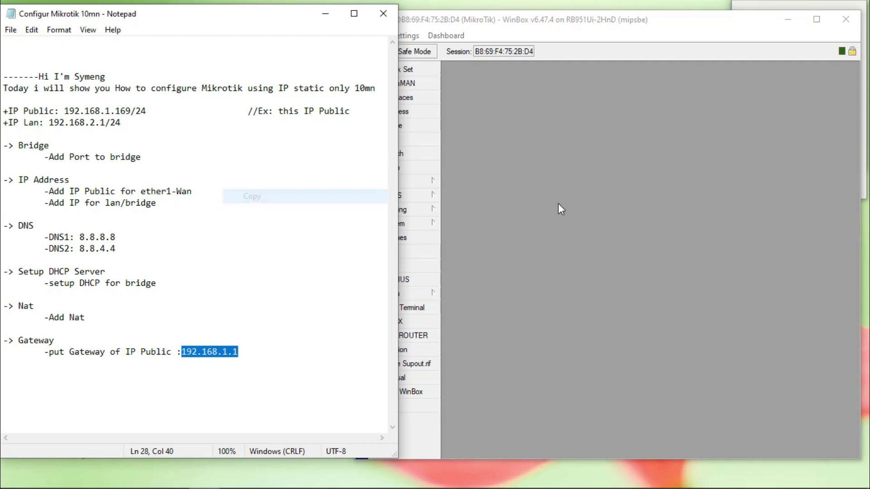
Step: Add a 0.0.0.0/0 route with gateway 192.168.1.1 and check it in the Route List
{"action": "left_click", "coordinate": [478, 229]}
{"action": "left_click", "coordinate": [387, 182]}
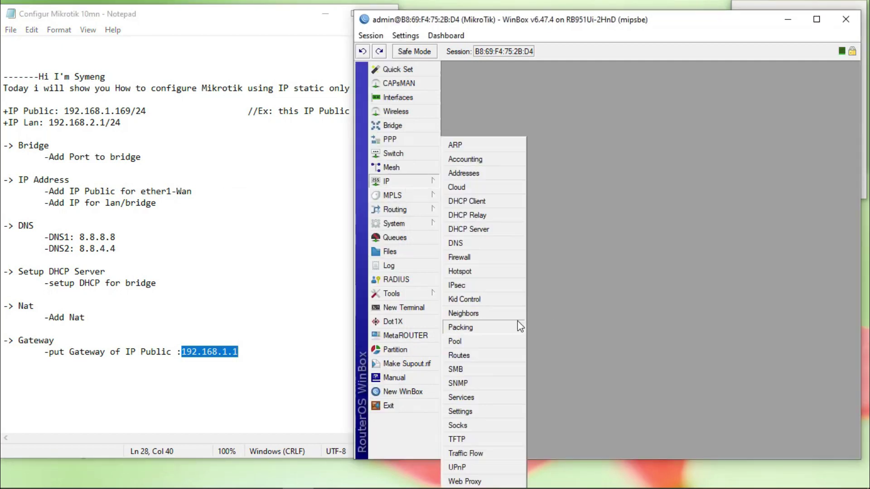
{"action": "left_click", "coordinate": [477, 356]}
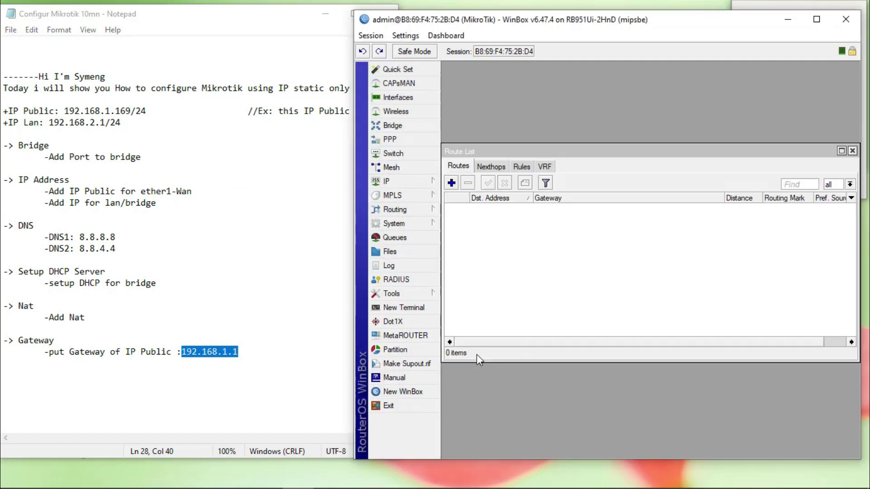
{"action": "left_click", "coordinate": [451, 183]}
{"action": "left_click", "coordinate": [530, 198]}
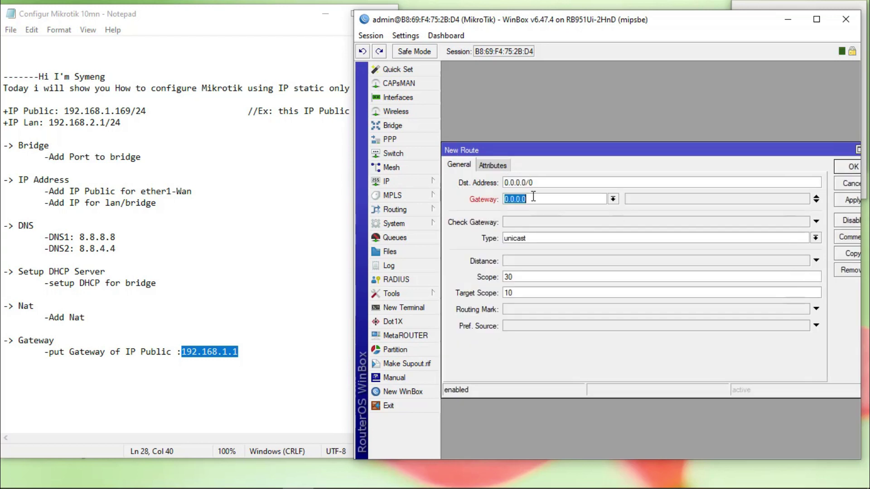
{"action": "key", "text": "ctrl+v"}
{"action": "left_click", "coordinate": [846, 168]}
{"action": "left_click", "coordinate": [580, 228]}
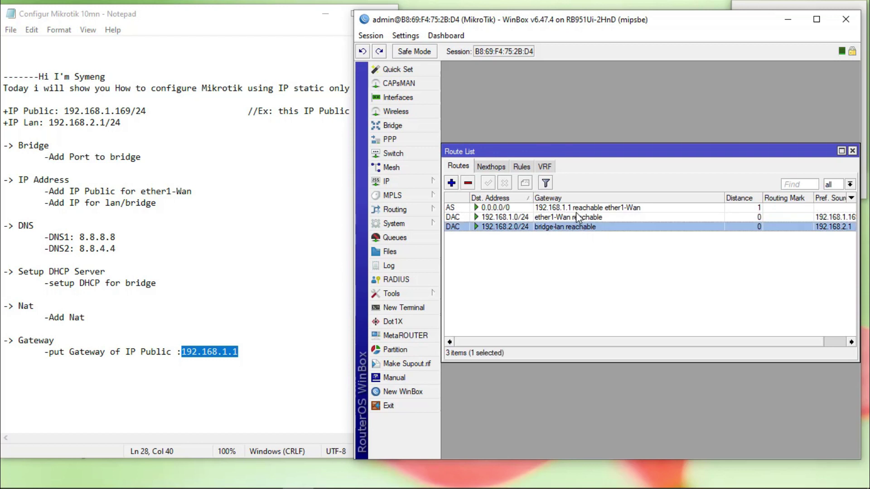
{"action": "left_click", "coordinate": [588, 208]}
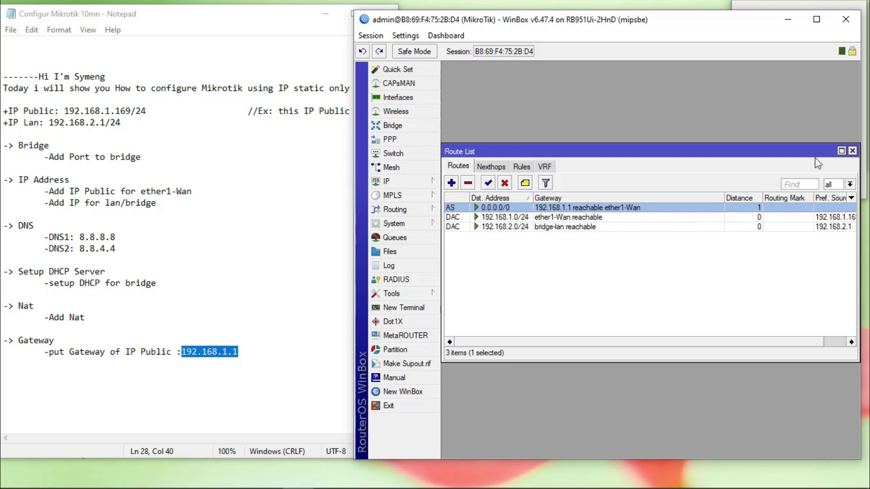
Step: Run 'ping google.com' in the router terminal, see steady 24 ms replies, then return to the notes
{"action": "left_click", "coordinate": [852, 152]}
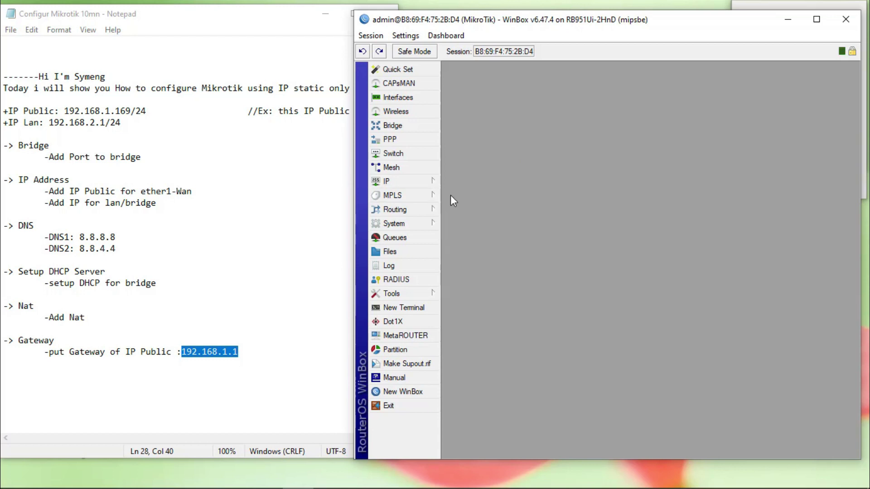
{"action": "left_click", "coordinate": [404, 308]}
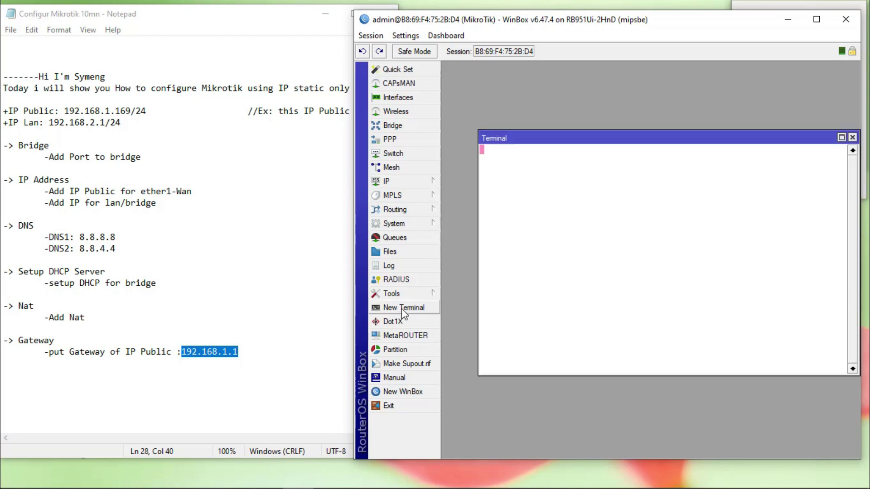
{"action": "type", "text": "ping "}
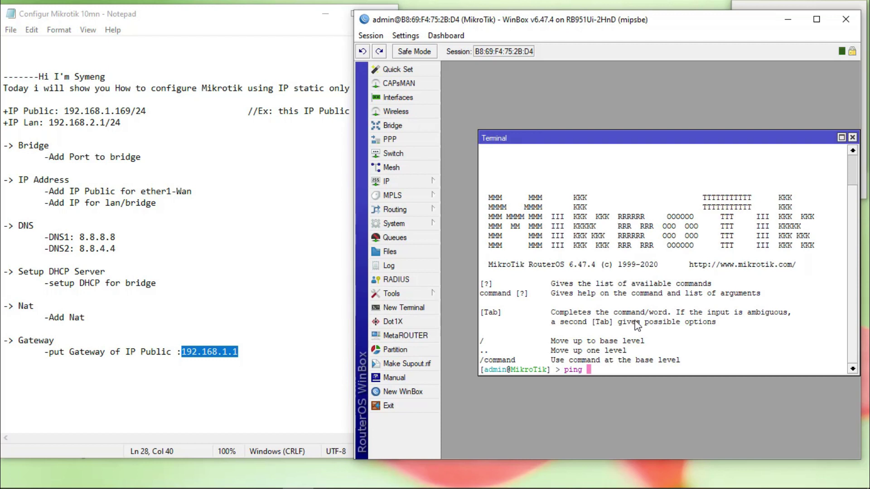
{"action": "type", "text": "google.com"}
{"action": "key", "text": "Return"}
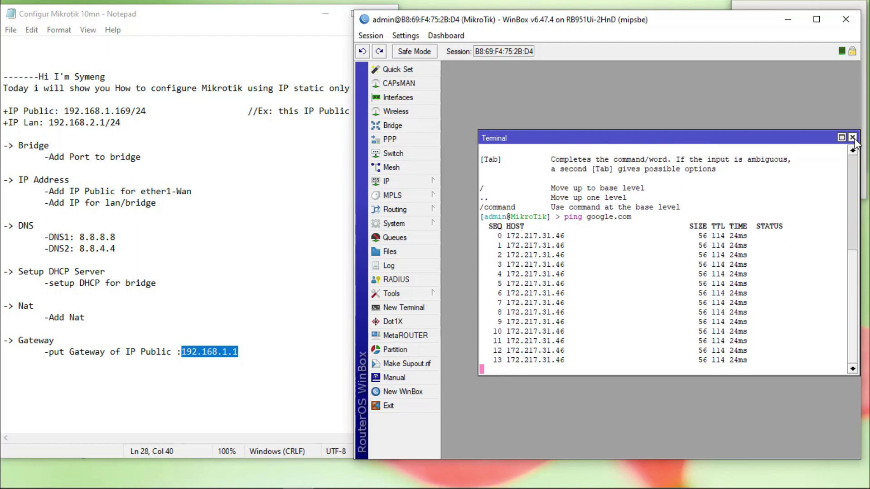
{"action": "left_click", "coordinate": [852, 137]}
Step: Minimize Notepad and WinBox, then search Chrome for 'how to learn english'
{"action": "left_click", "coordinate": [168, 236]}
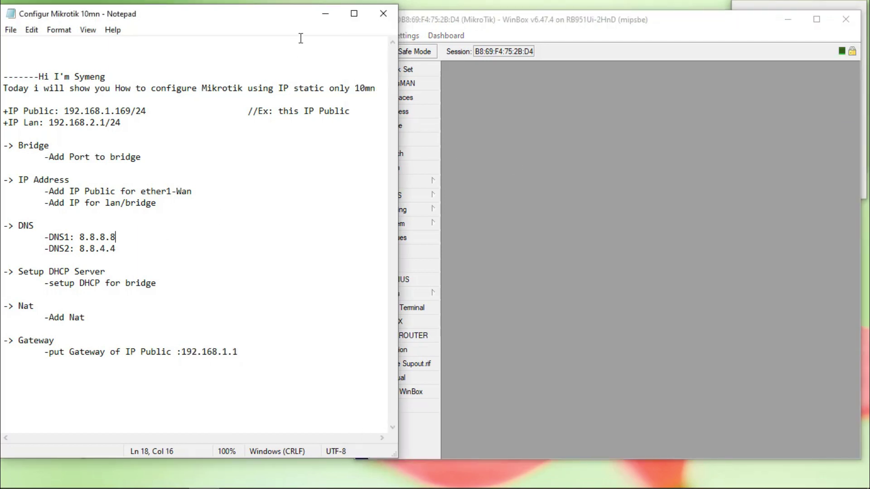
{"action": "left_click", "coordinate": [325, 19]}
{"action": "left_click", "coordinate": [784, 19]}
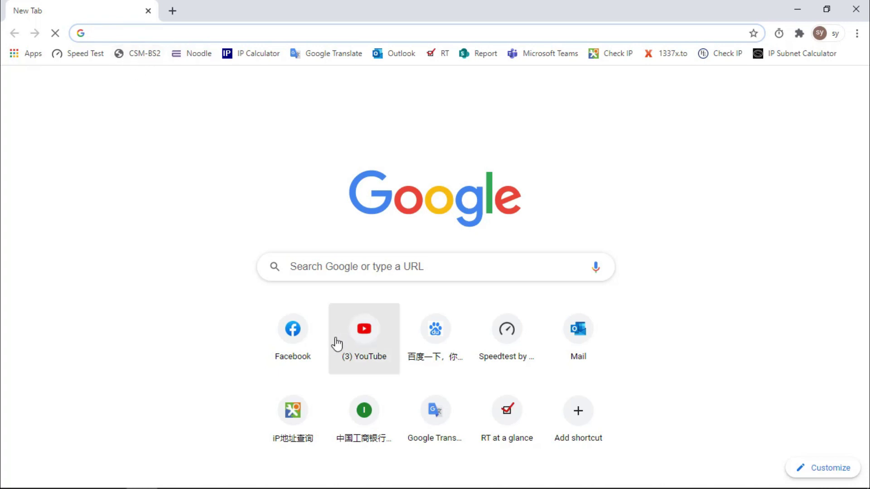
{"action": "type", "text": "how"}
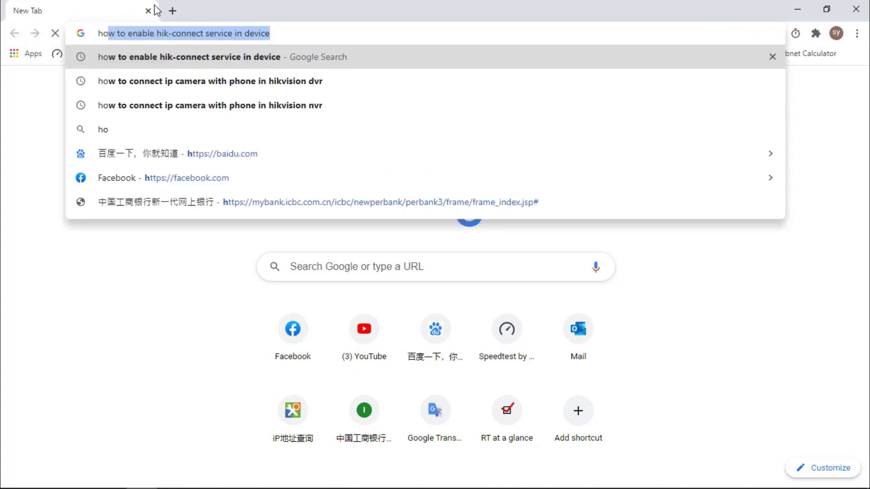
{"action": "type", "text": " to"}
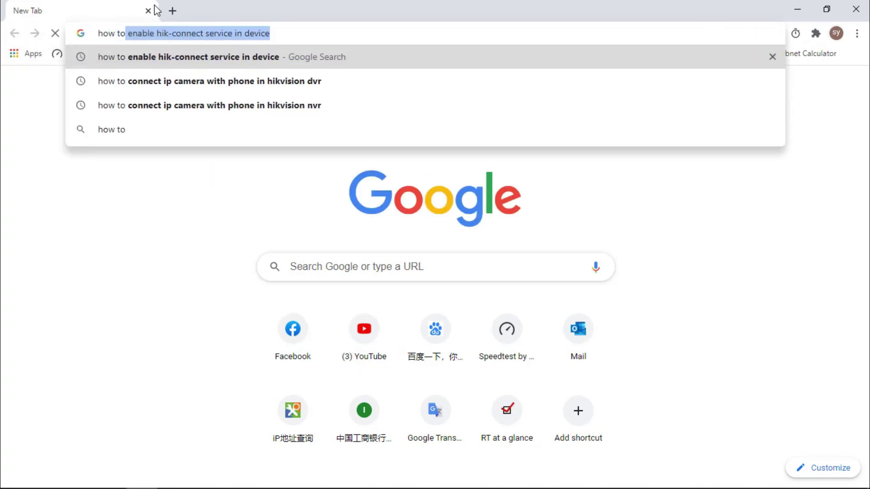
{"action": "type", "text": "lea"}
{"action": "key", "text": "Return"}
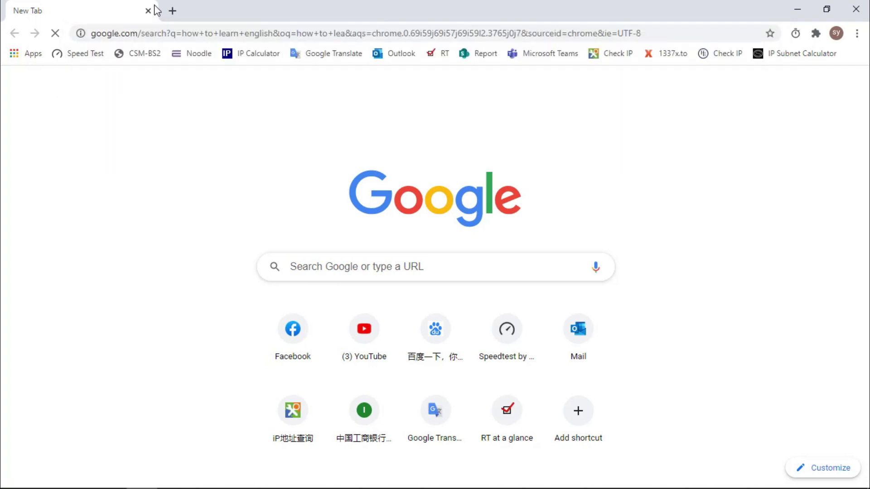
Step: Minimize Chrome and launch Command Prompt from the Run box
{"action": "left_click", "coordinate": [798, 9]}
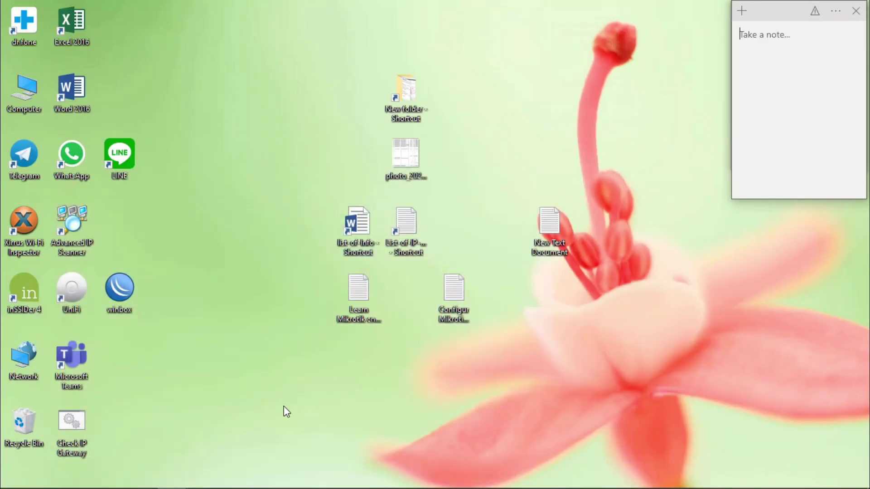
{"action": "mouse_move", "coordinate": [373, 488]}
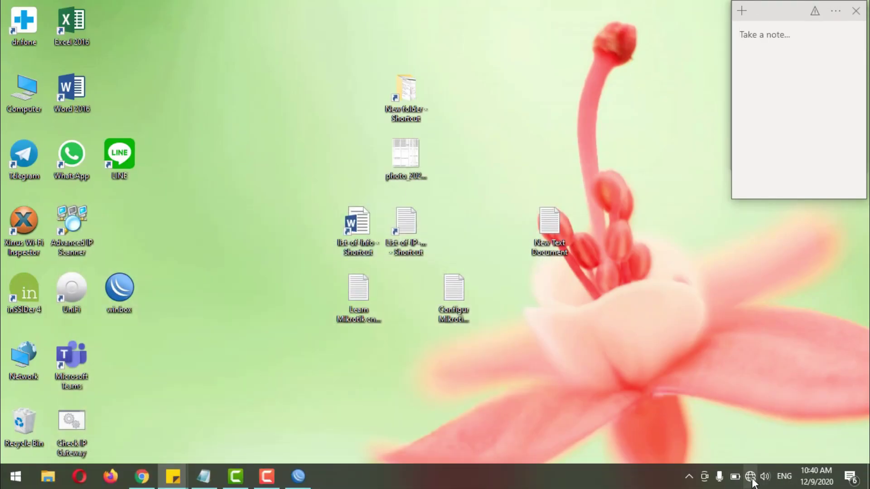
{"action": "mouse_move", "coordinate": [751, 480]}
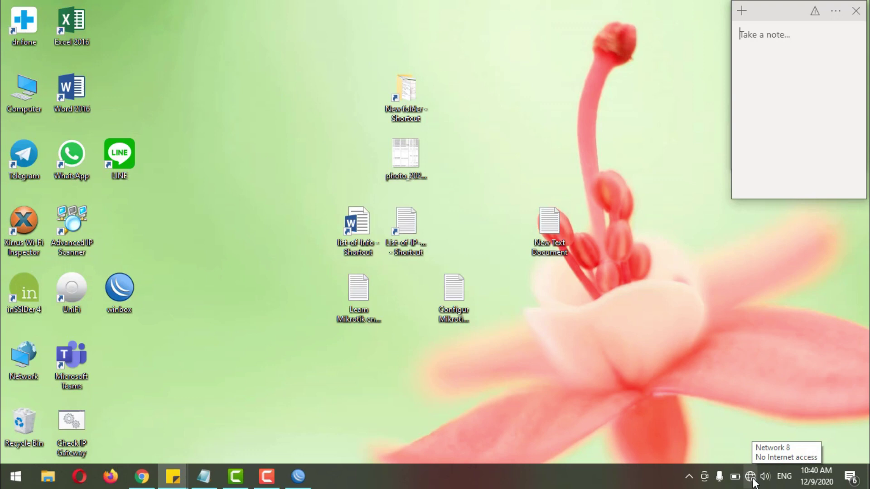
{"action": "left_click", "coordinate": [461, 394]}
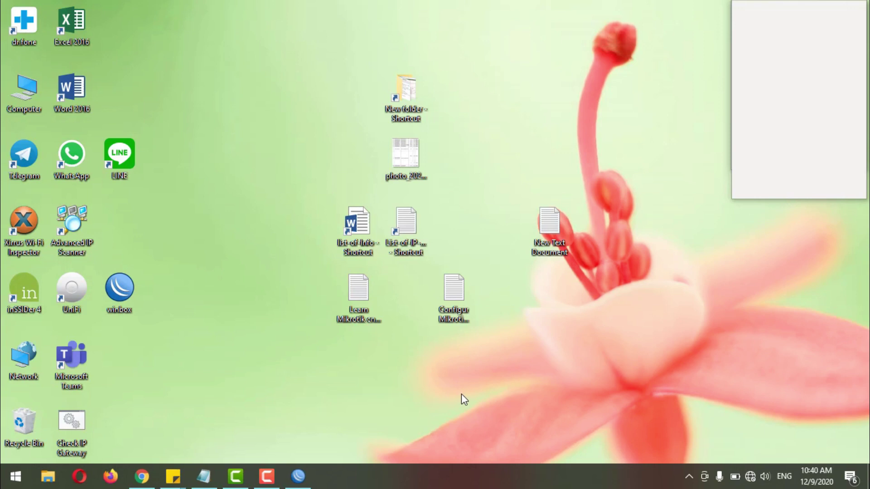
{"action": "key", "text": "super+r"}
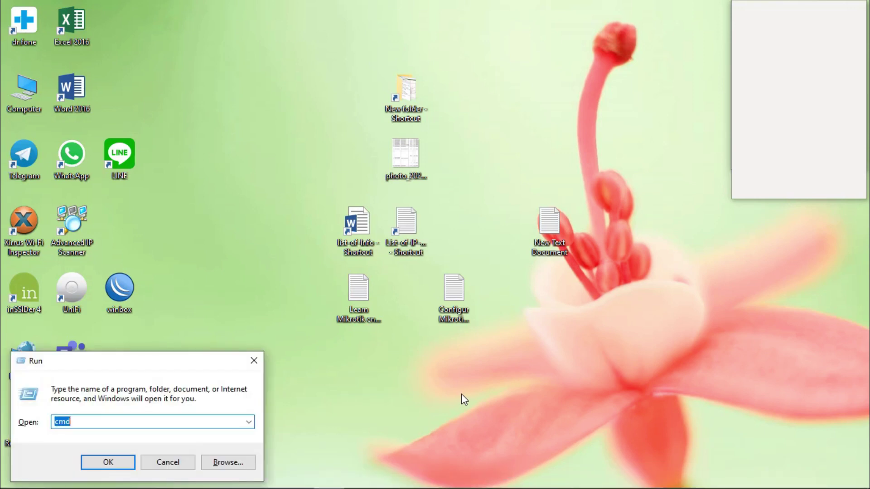
{"action": "key", "text": "Return"}
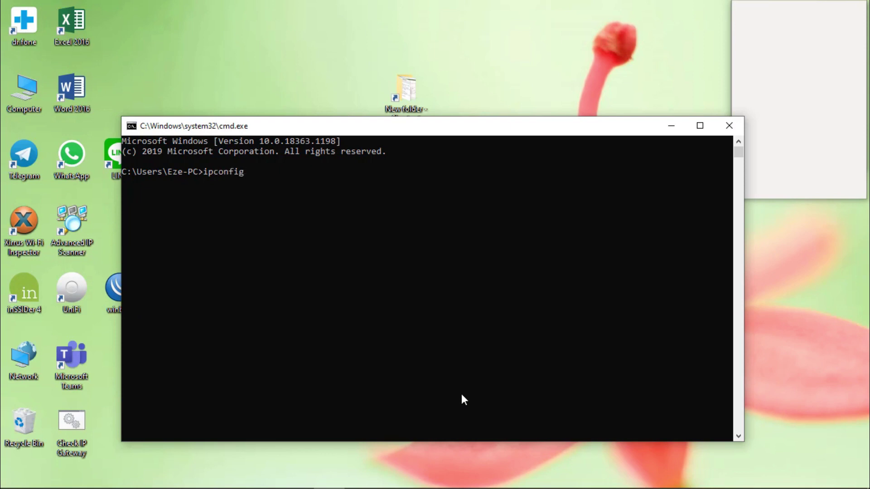
Step: Release and renew the PC's IP, getting 192.168.2.254 via gateway 192.168.2.1, then minimize the windows
{"action": "type", "text": "ipconfig /release"}
{"action": "key", "text": "Return"}
{"action": "key", "text": "Up"}
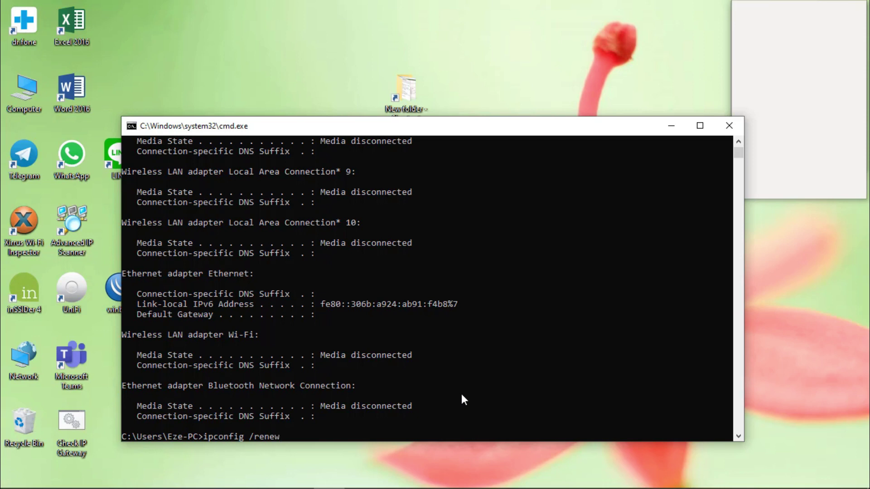
{"action": "key", "text": "Return"}
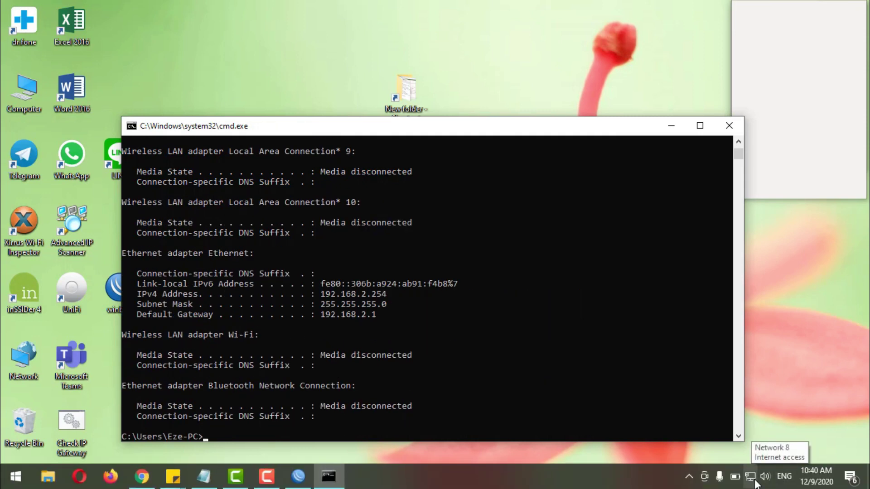
{"action": "left_click", "coordinate": [671, 126]}
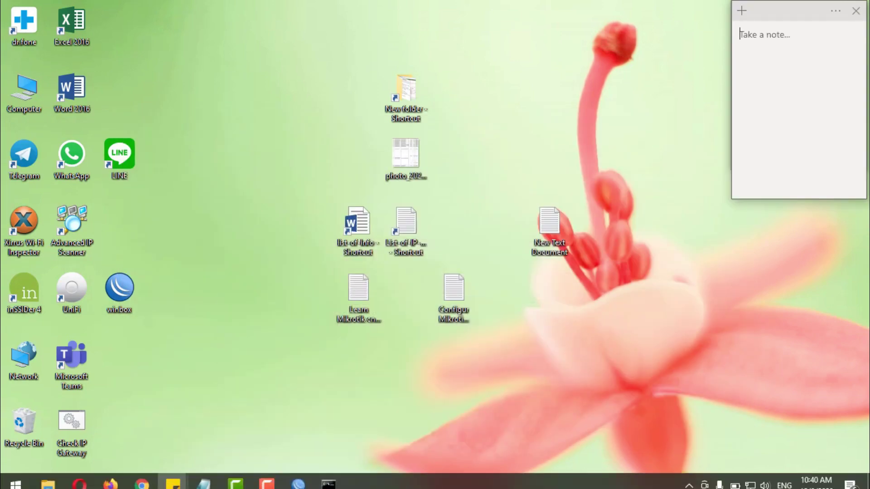
{"action": "left_click", "coordinate": [142, 476]}
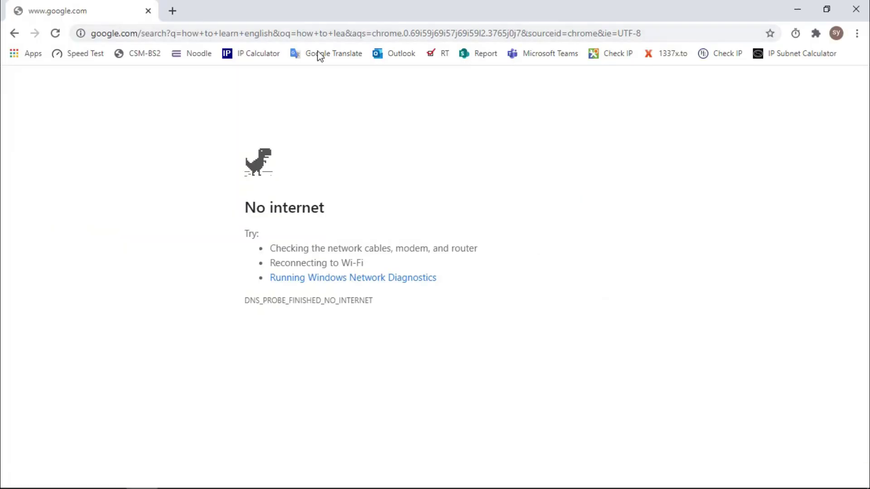
{"action": "left_click", "coordinate": [797, 9]}
{"action": "right_click", "coordinate": [248, 119]}
{"action": "left_click", "coordinate": [272, 155]}
{"action": "right_click", "coordinate": [21, 367]}
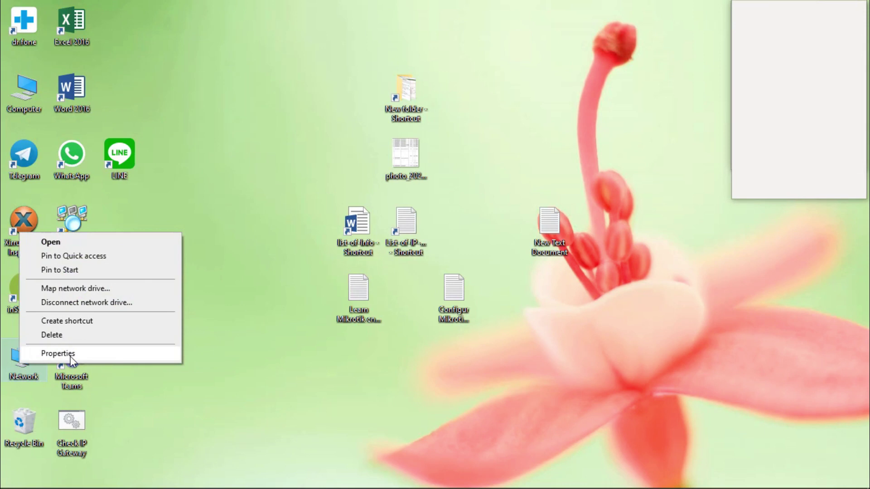
{"action": "left_click", "coordinate": [55, 353]}
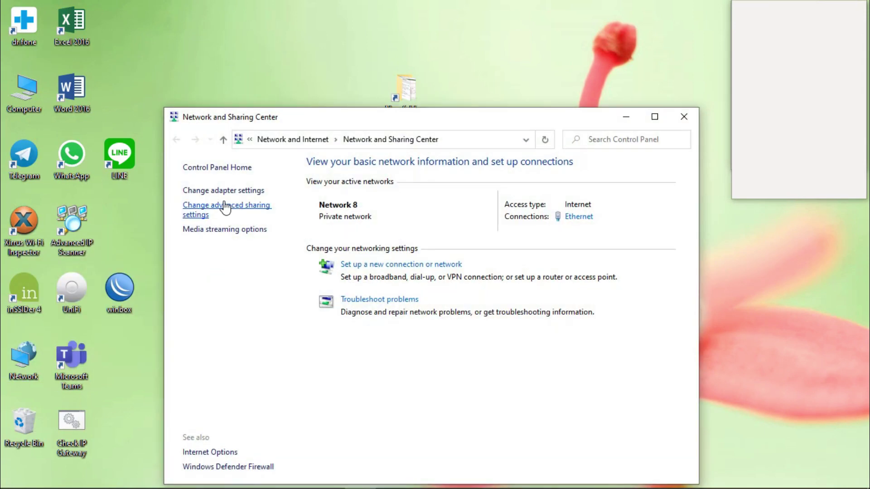
{"action": "left_click", "coordinate": [233, 192]}
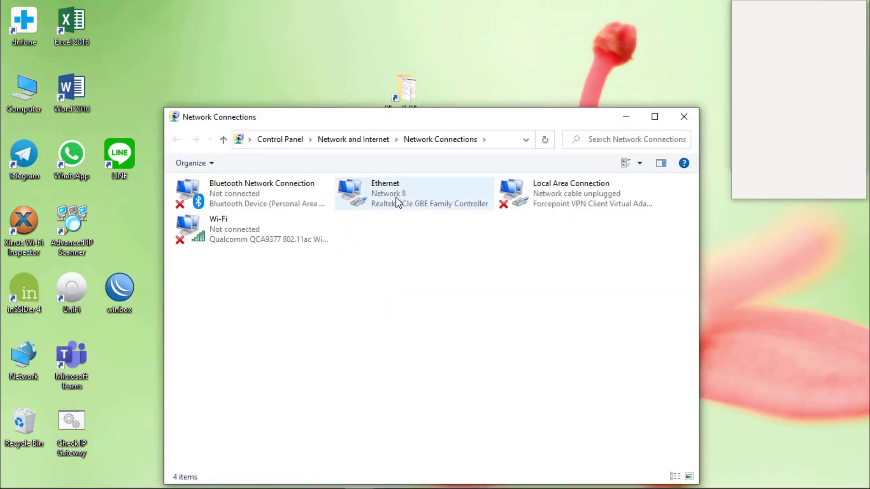
{"action": "left_click", "coordinate": [395, 195]}
{"action": "right_click", "coordinate": [400, 191]}
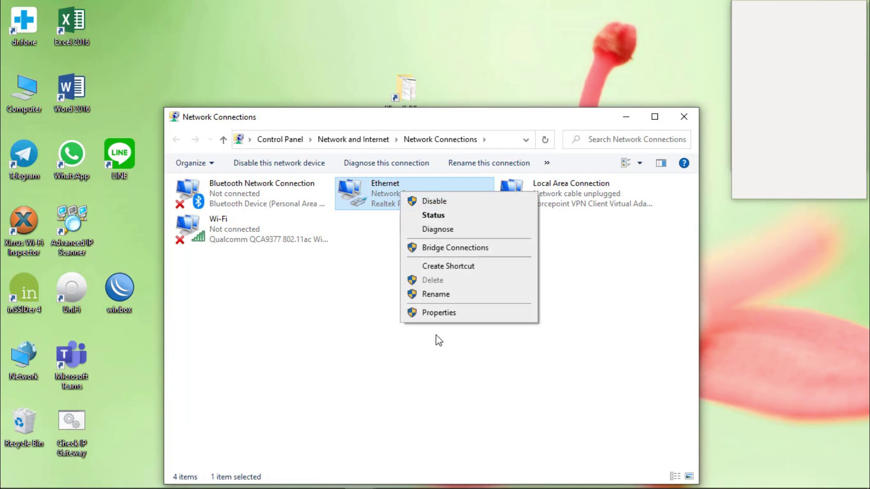
{"action": "left_click", "coordinate": [436, 312]}
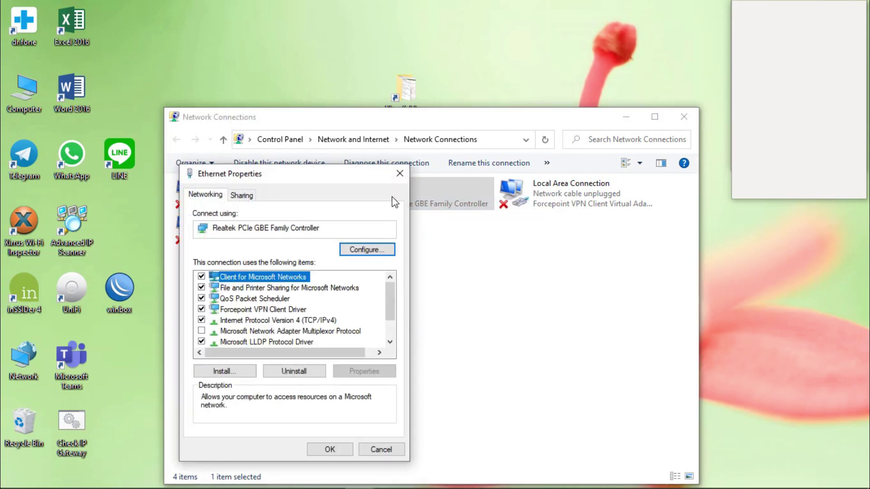
{"action": "left_click", "coordinate": [409, 200]}
{"action": "double_click", "coordinate": [410, 199]}
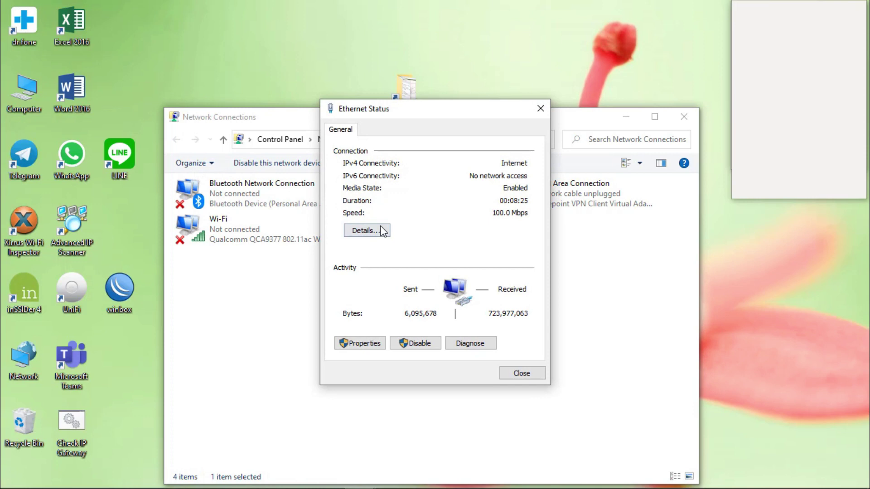
{"action": "left_click", "coordinate": [378, 229]}
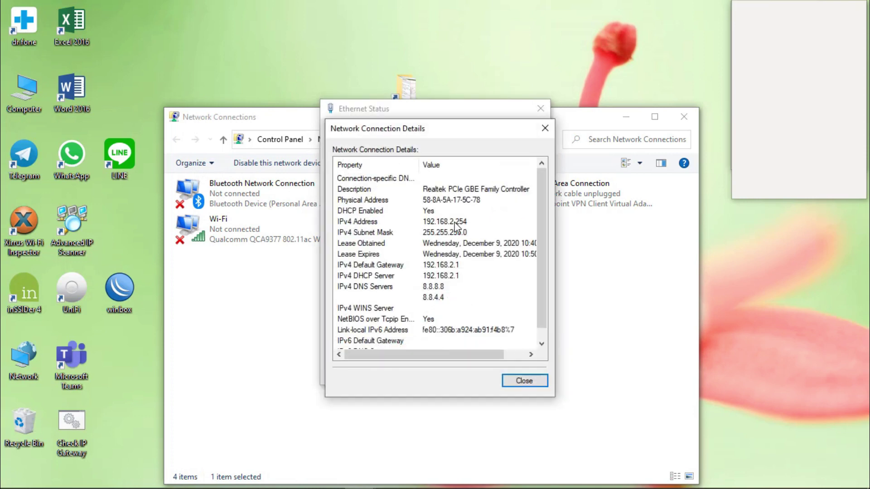
{"action": "left_click", "coordinate": [457, 222]}
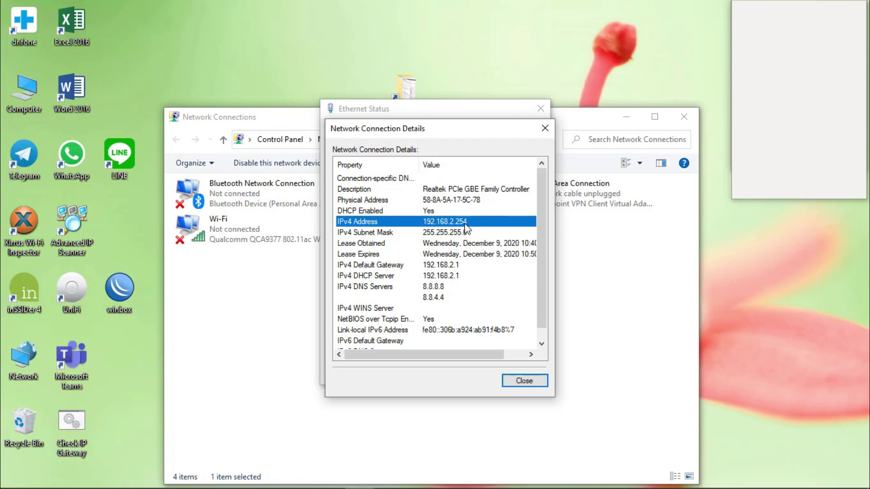
{"action": "left_click", "coordinate": [544, 128]}
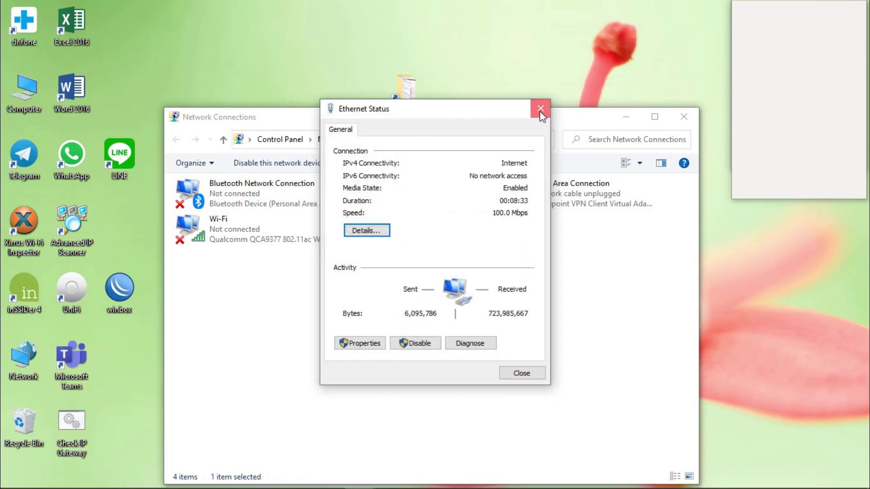
{"action": "left_click", "coordinate": [540, 111]}
{"action": "left_click", "coordinate": [683, 117]}
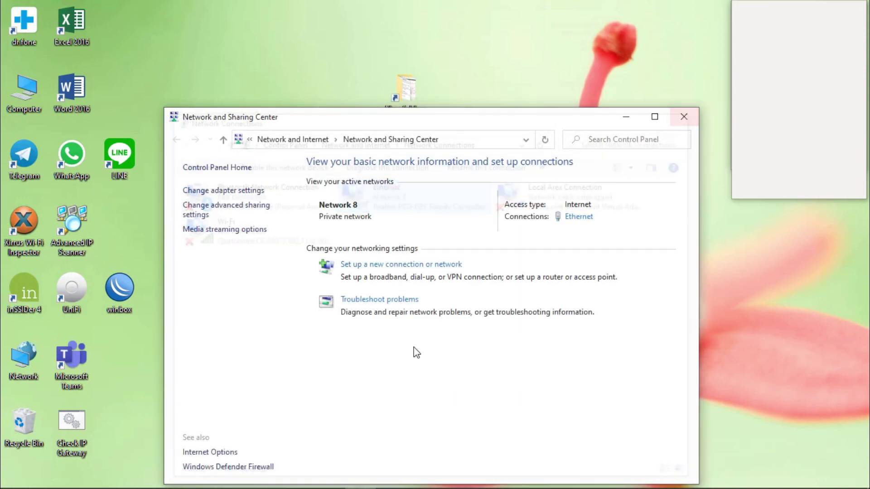
{"action": "left_click", "coordinate": [695, 116]}
Step: Move the notes window right and type 'thank q..' on a new line below the Gateway step
{"action": "left_click", "coordinate": [204, 476]}
{"action": "left_click_drag", "start_coordinate": [231, 22], "coordinate": [432, 21]}
{"action": "left_click", "coordinate": [351, 388]}
{"action": "left_click", "coordinate": [467, 355]}
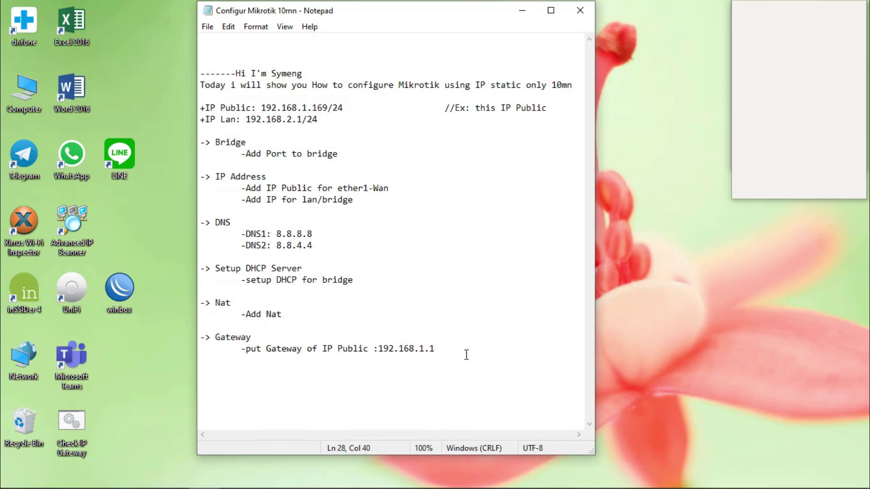
{"action": "key", "text": "Return"}
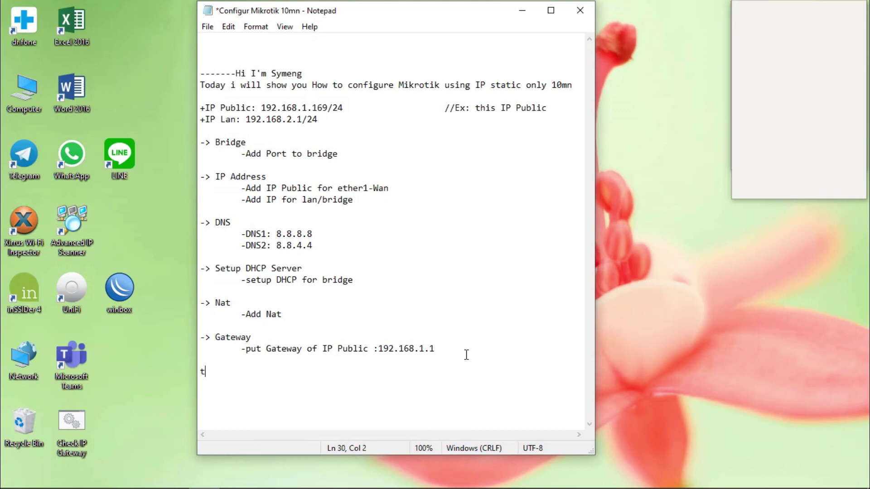
{"action": "type", "text": "thank q.."}
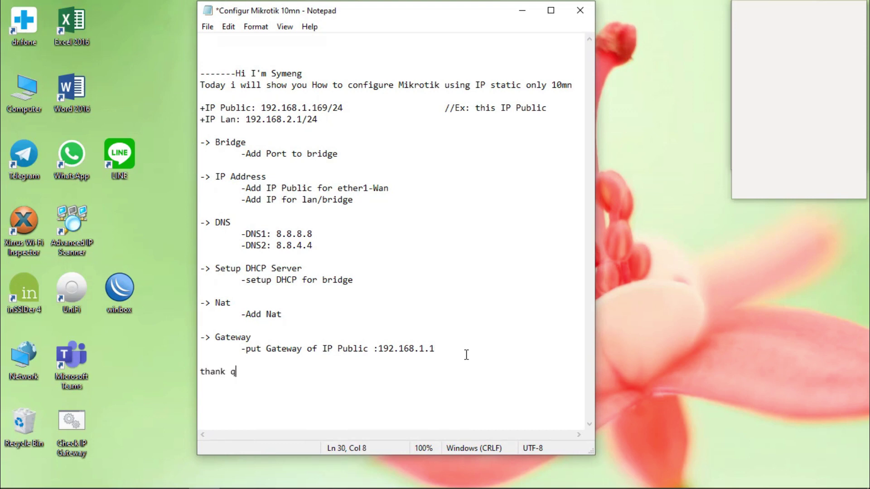